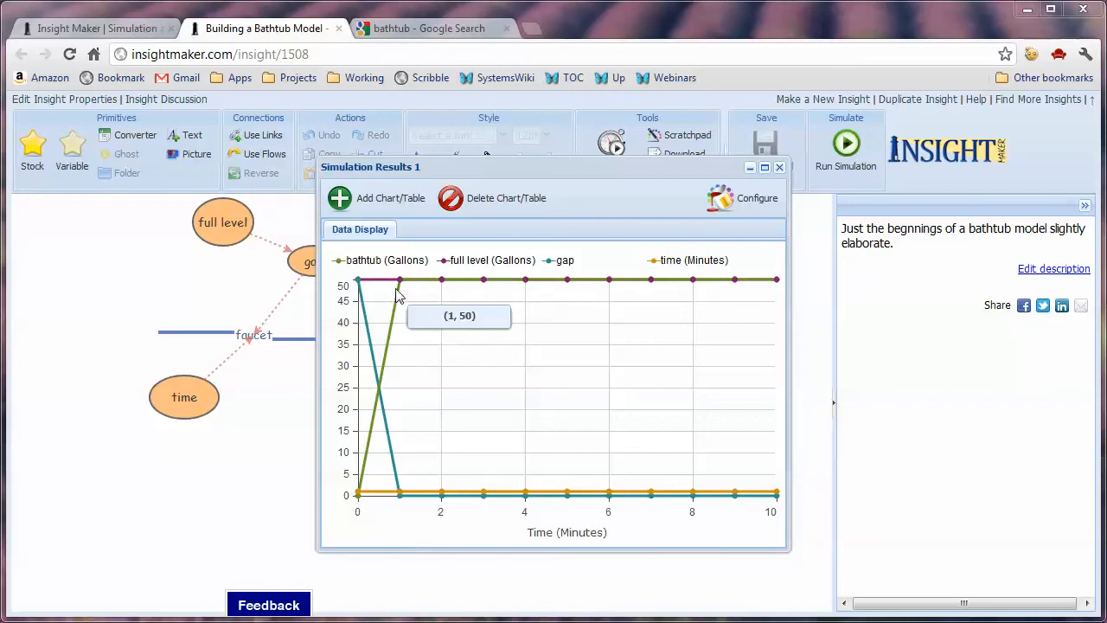
# Step: Close the simulation results and shift the time variable a little to the left in the diagram
pyautogui.moveTo(400, 287)
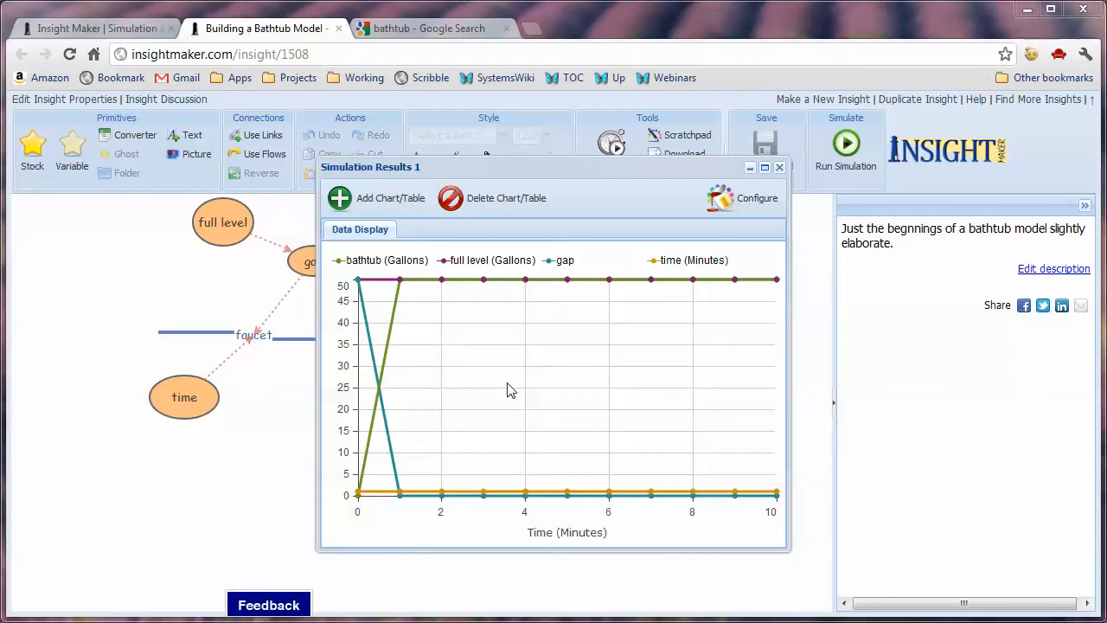
pyautogui.click(779, 168)
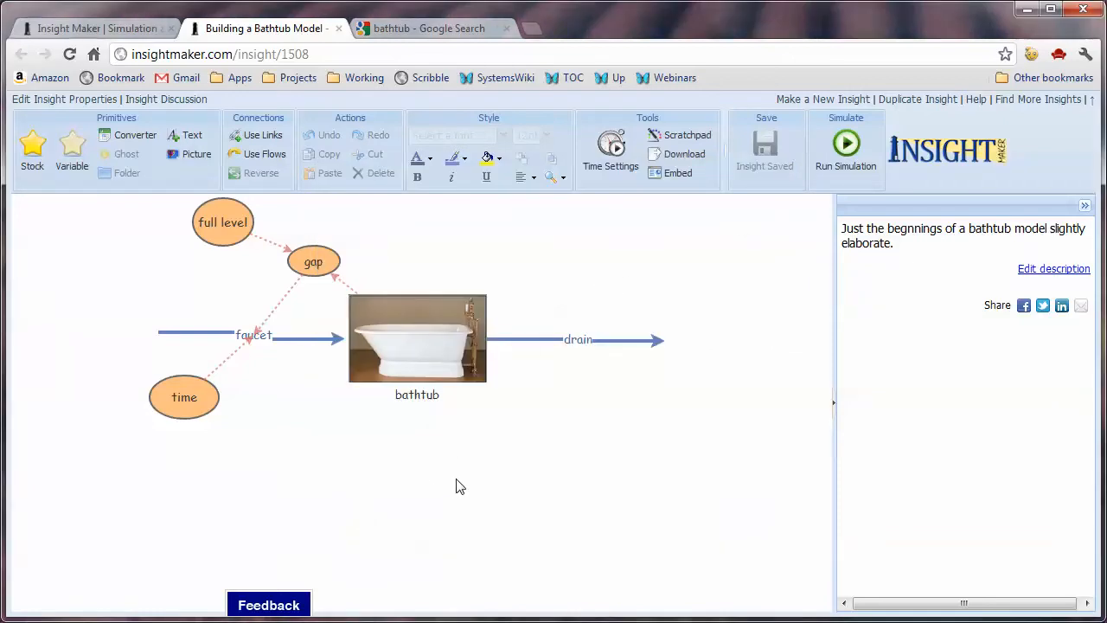
pyautogui.moveTo(204, 393); pyautogui.dragTo(169, 394)
pyautogui.click(270, 430)
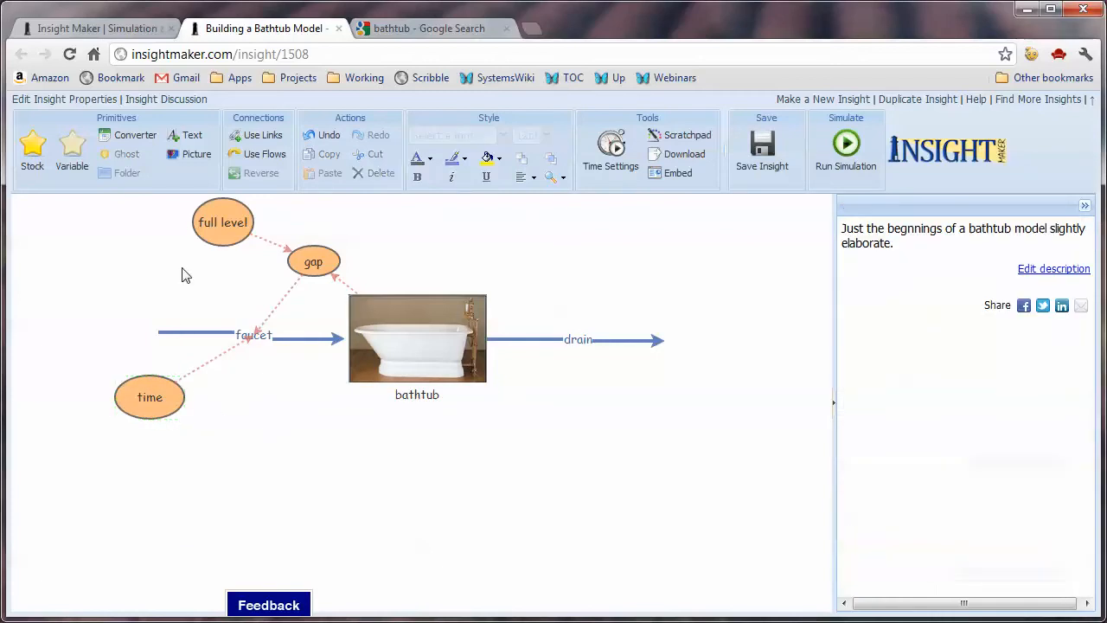
# Step: Add a variable named "fill rate" between the time variable and the bathtub, below the faucet flow
pyautogui.click(82, 153)
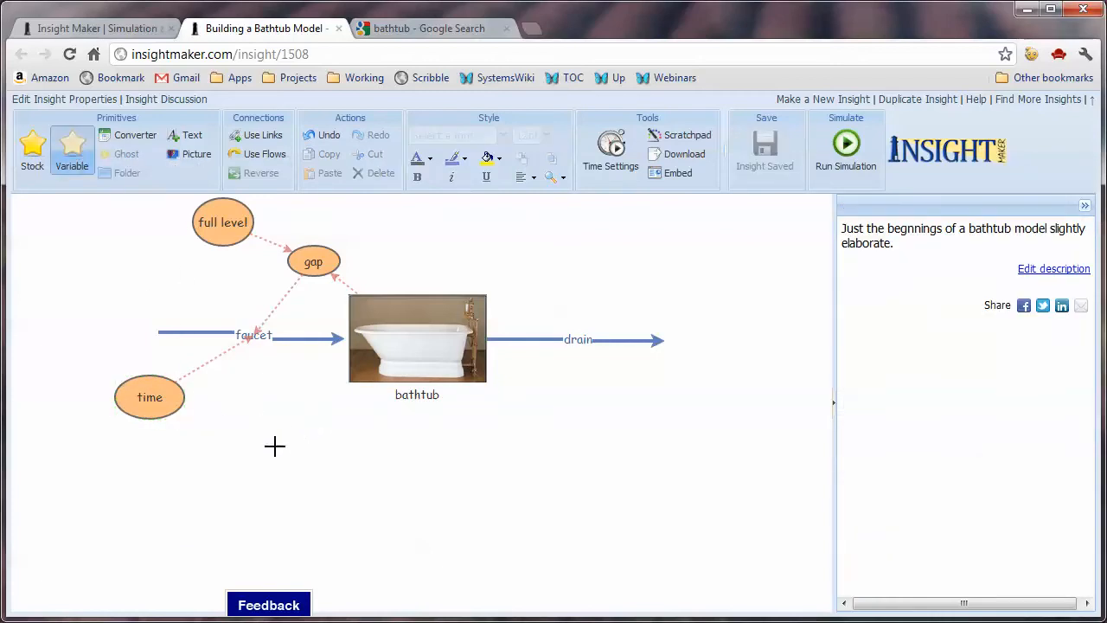
pyautogui.click(308, 415)
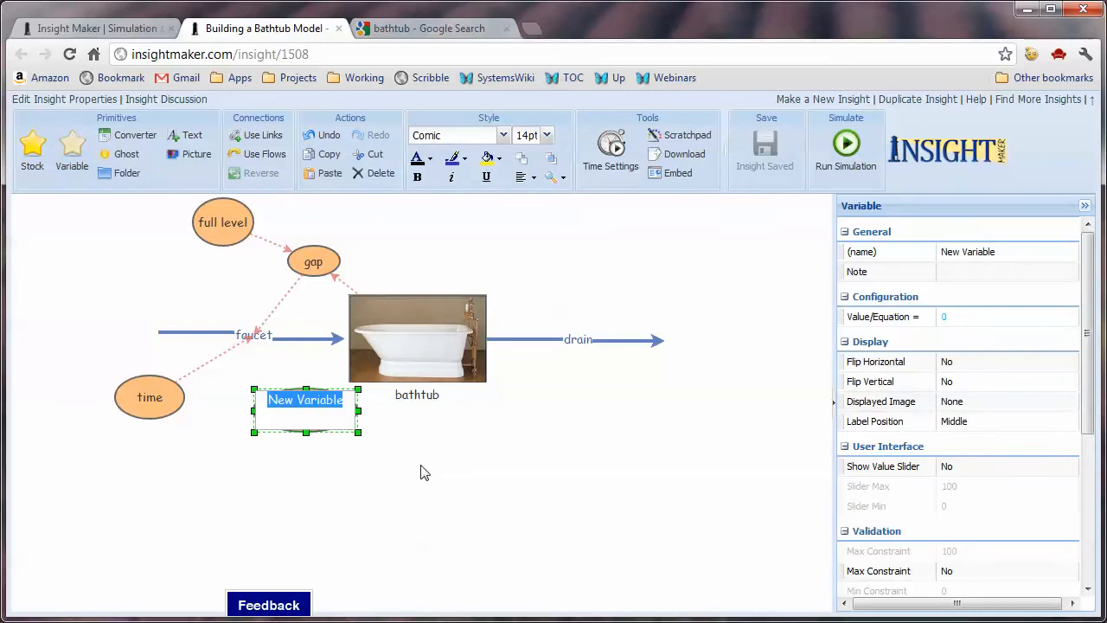
pyautogui.write('Fil')
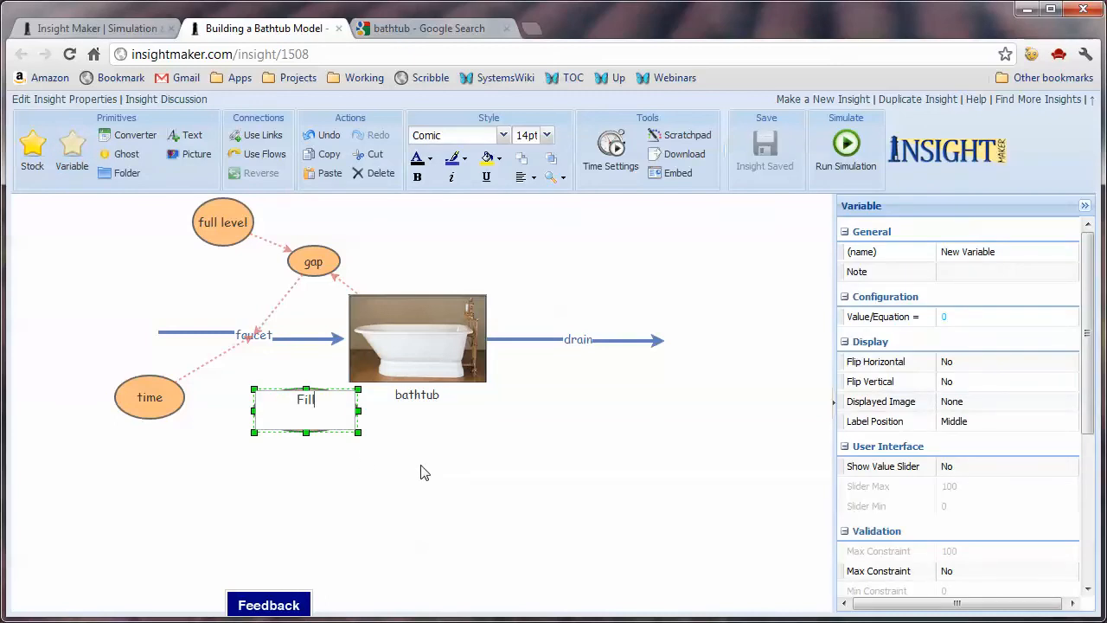
pyautogui.write('l rate')
pyautogui.press('Return')
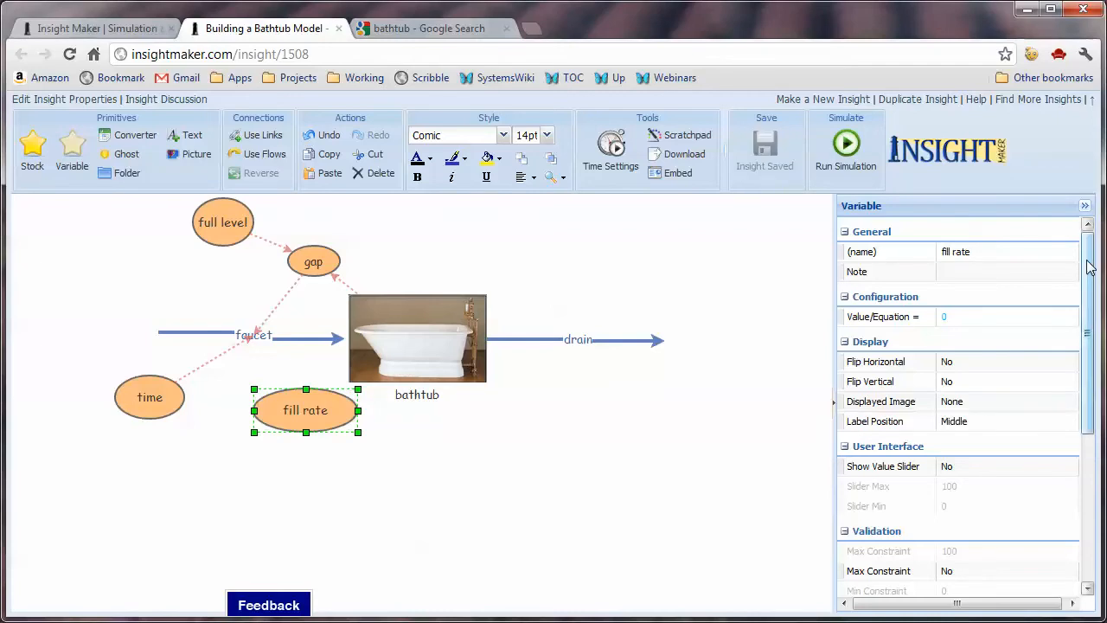
# Step: Give the fill rate variable the note "This is the max rate at which the faucet can fill the tub" and rename it "max fill rate"
pyautogui.click(965, 271)
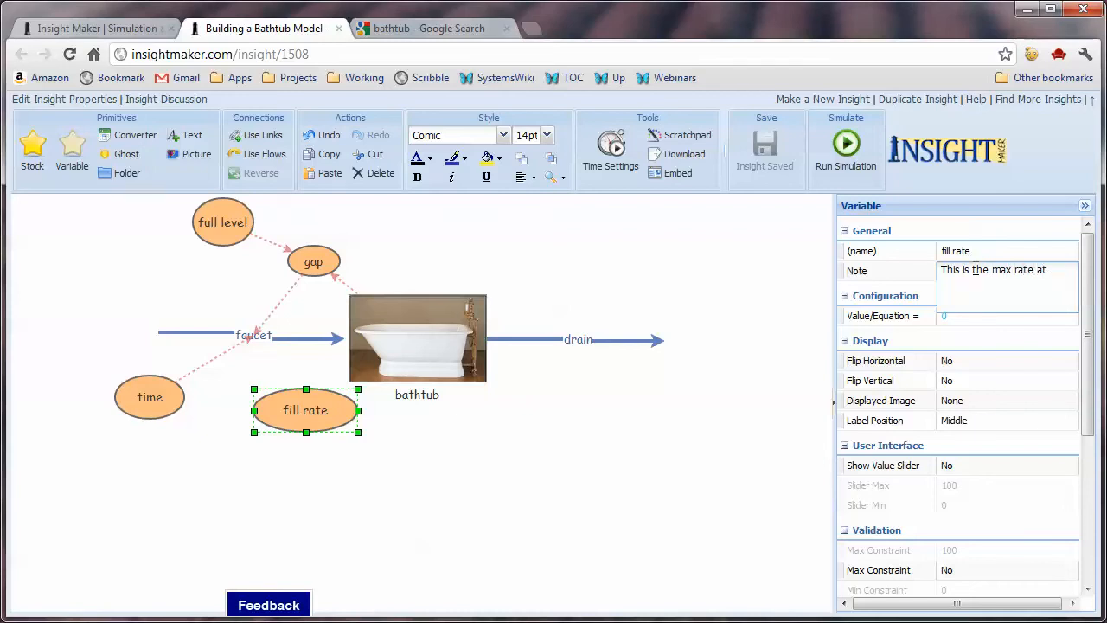
pyautogui.write('h')
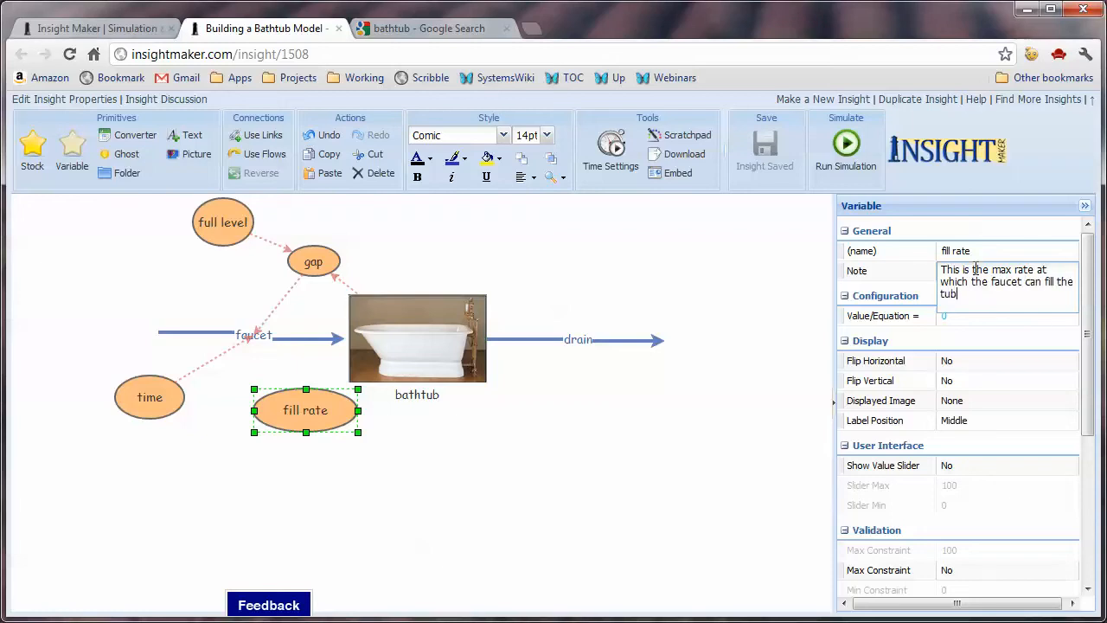
pyautogui.click(944, 251)
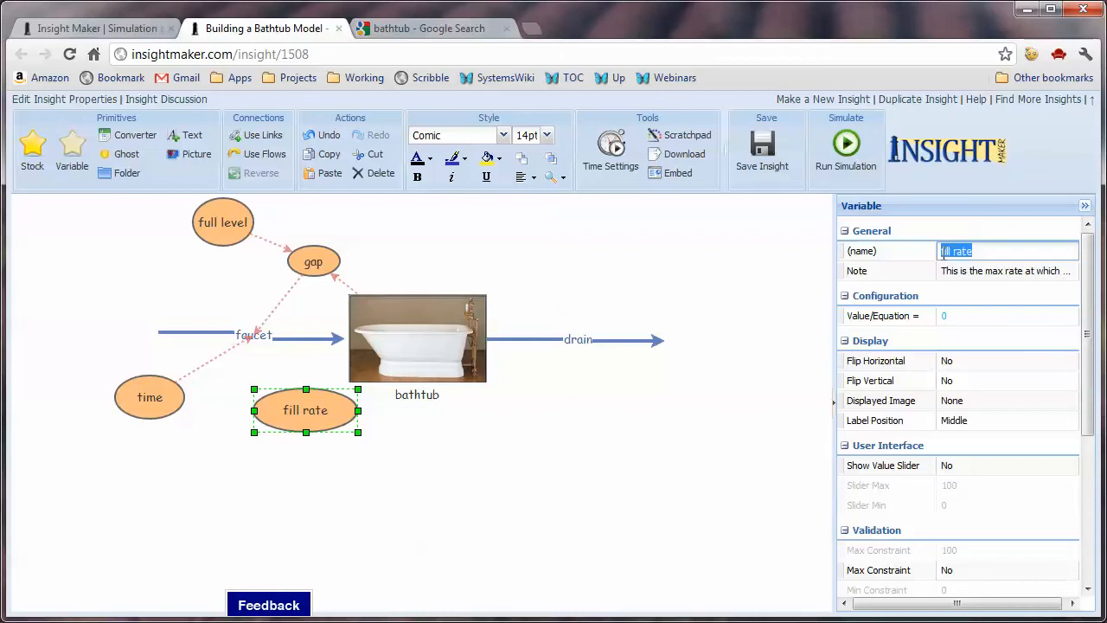
pyautogui.click(940, 251)
pyautogui.write('max')
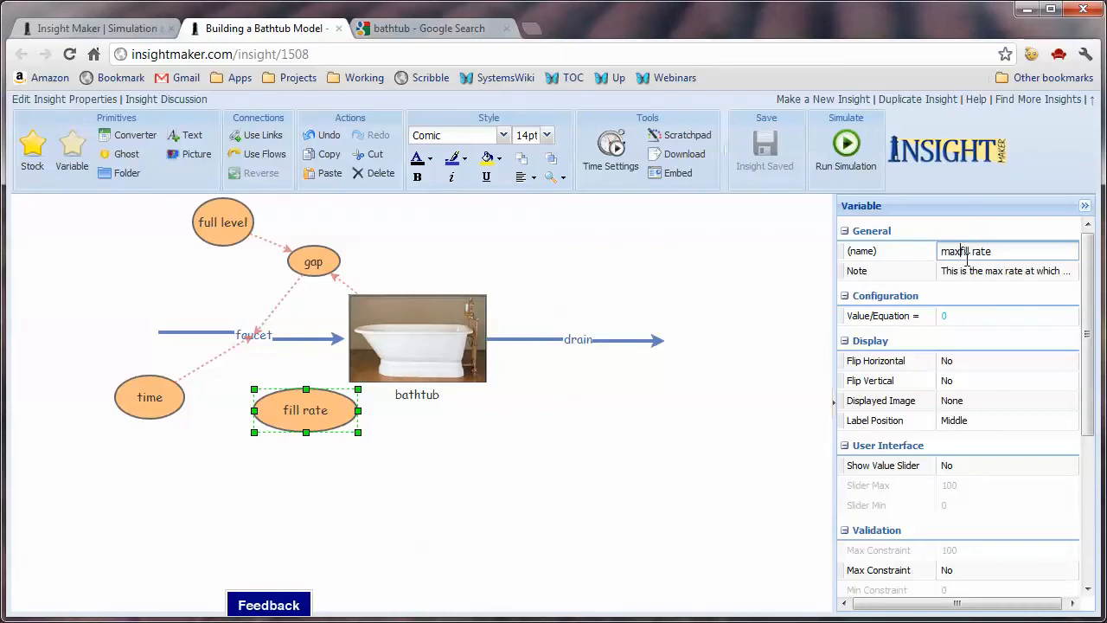
pyautogui.click(653, 437)
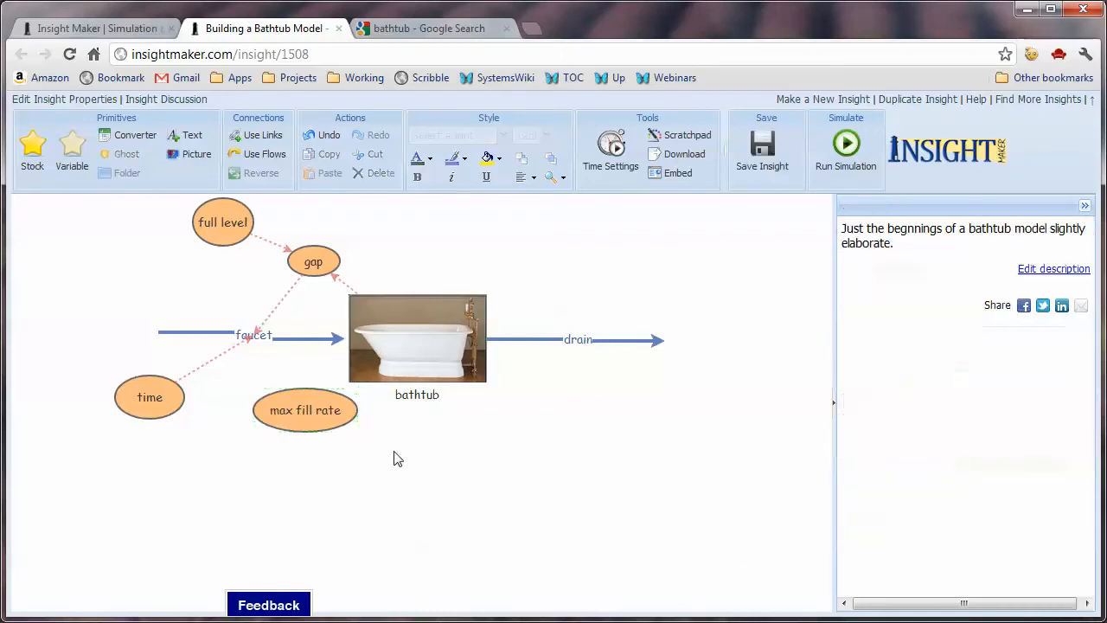
# Step: Enable the value slider for the max fill rate variable and set its slider maximum to 5
pyautogui.click(281, 402)
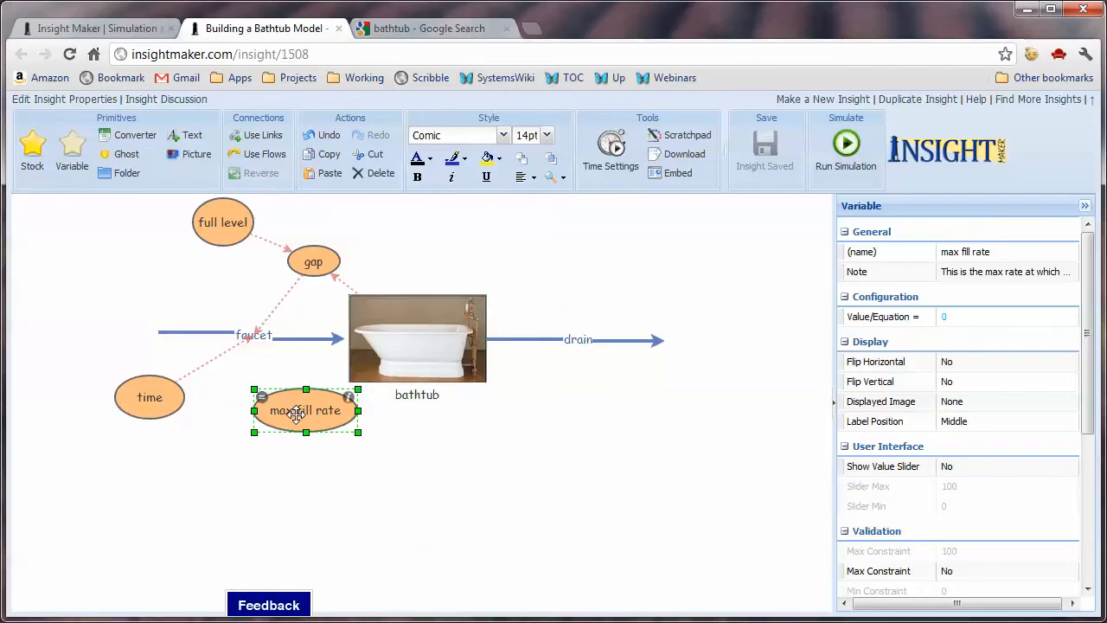
pyautogui.click(994, 471)
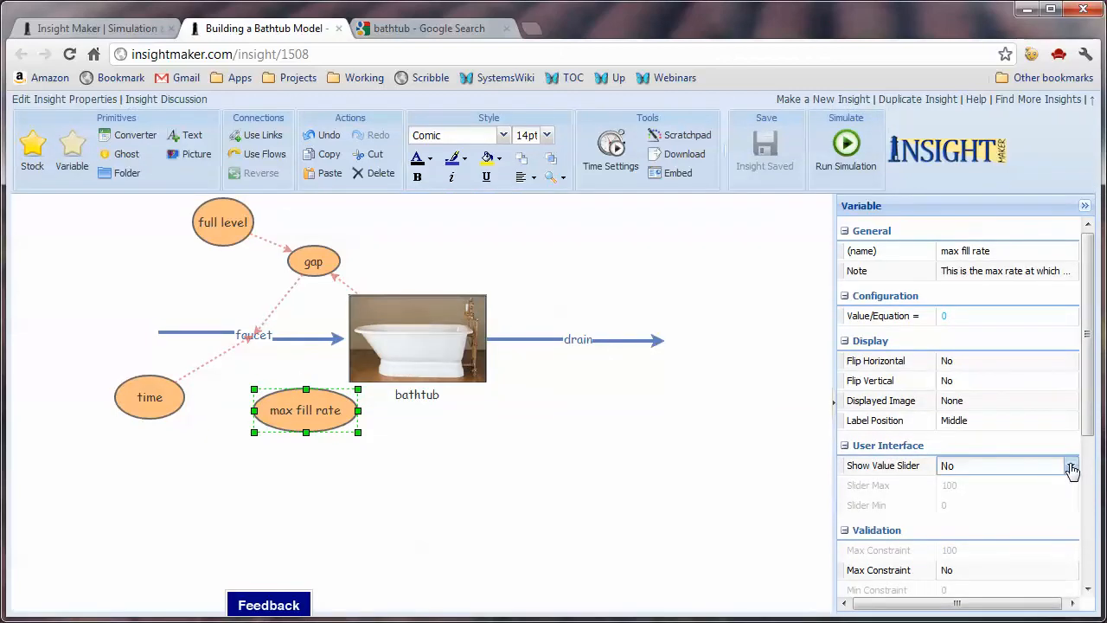
pyautogui.click(1069, 465)
pyautogui.click(1037, 502)
pyautogui.click(991, 515)
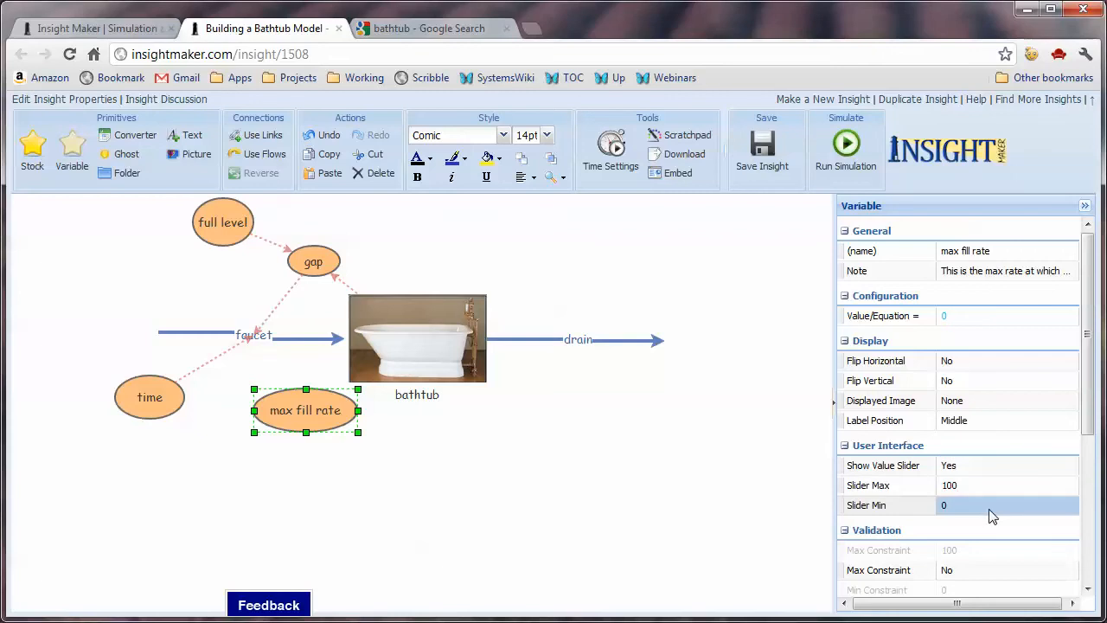
pyautogui.click(985, 489)
pyautogui.click(984, 489)
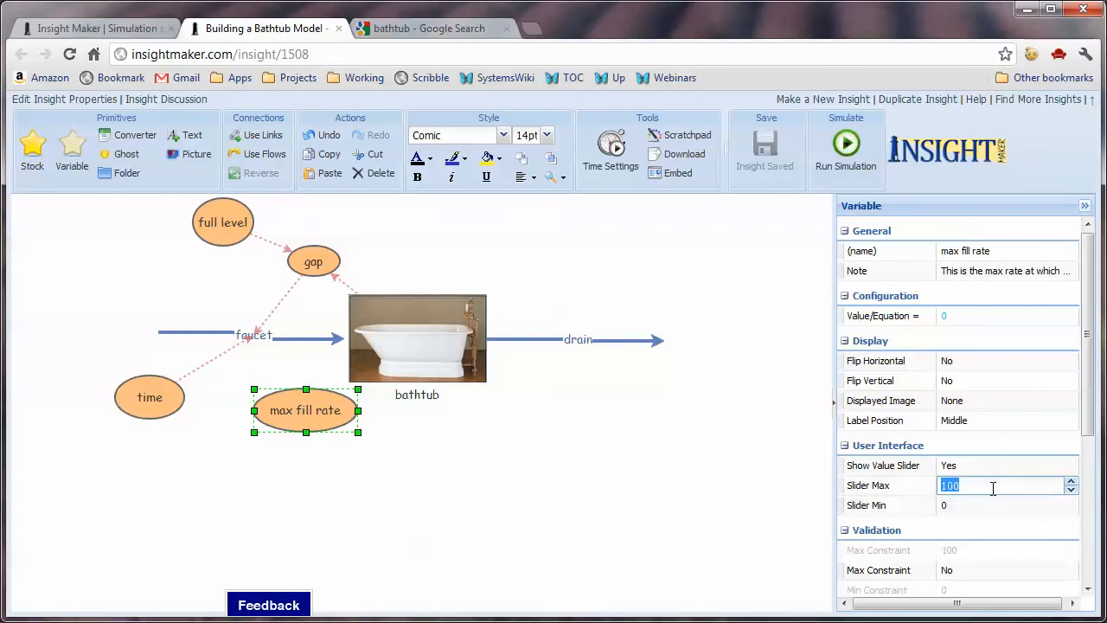
pyautogui.write('5')
pyautogui.click(514, 467)
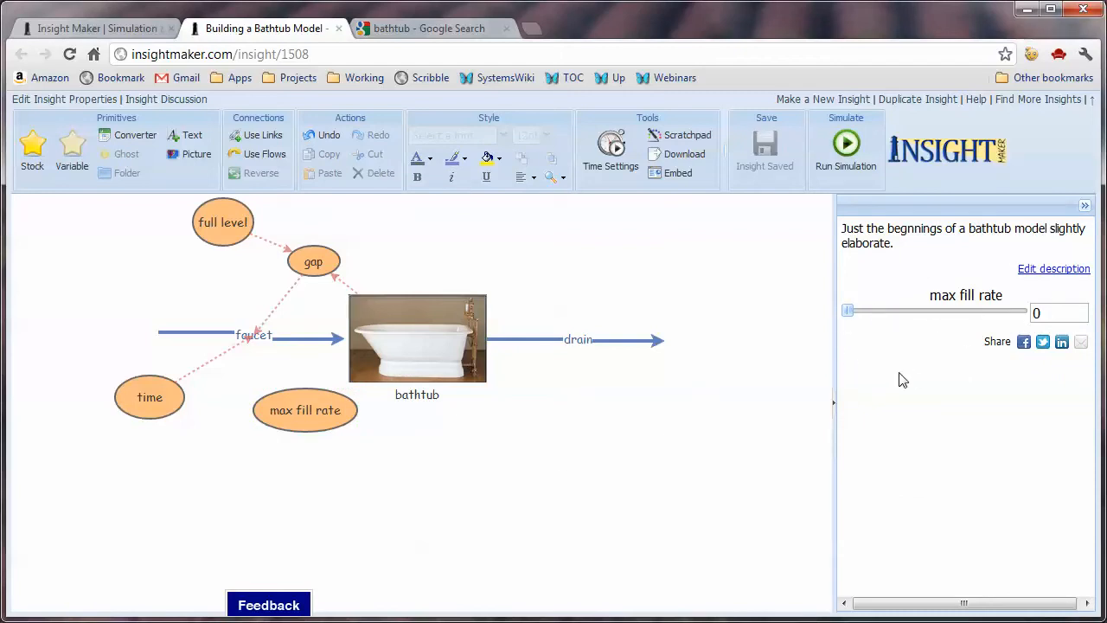
# Step: Try out the max fill rate slider and set its value to 3
pyautogui.moveTo(847, 313); pyautogui.dragTo(897, 311)
pyautogui.moveTo(1079, 313); pyautogui.dragTo(1006, 327)
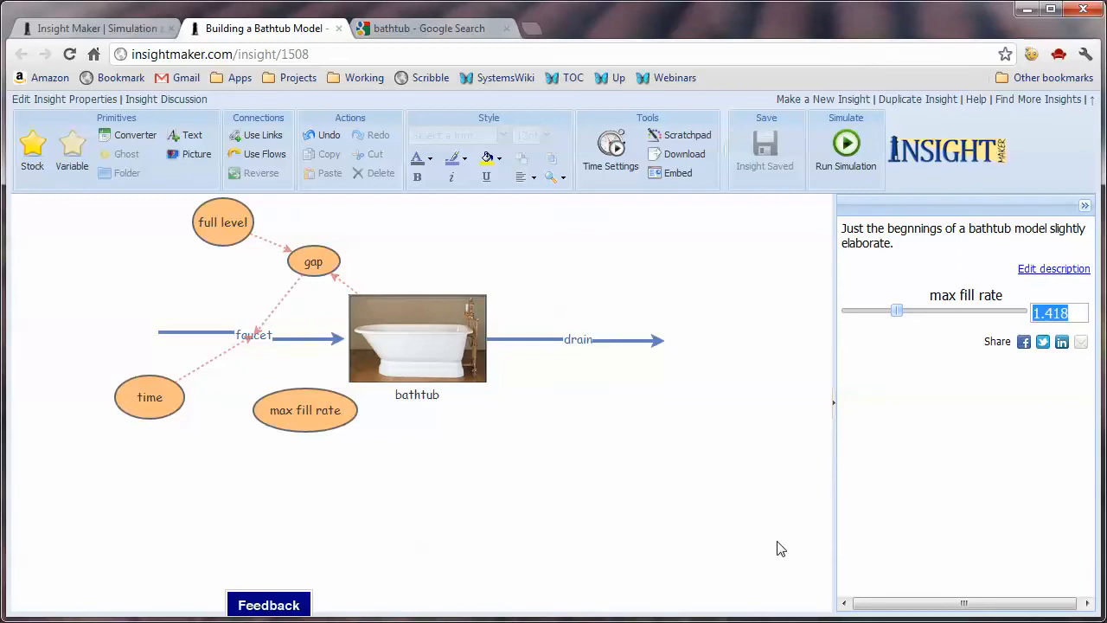
pyautogui.write('3')
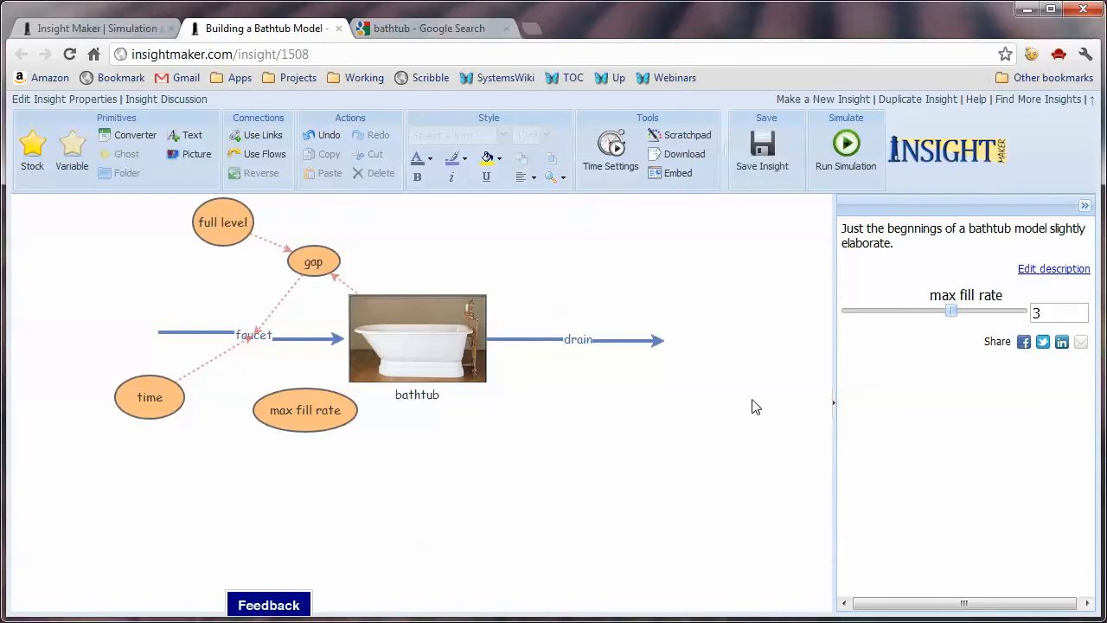
# Step: Reshape the max fill rate variable into a narrower ellipse and link it to the faucet flow
pyautogui.click(323, 417)
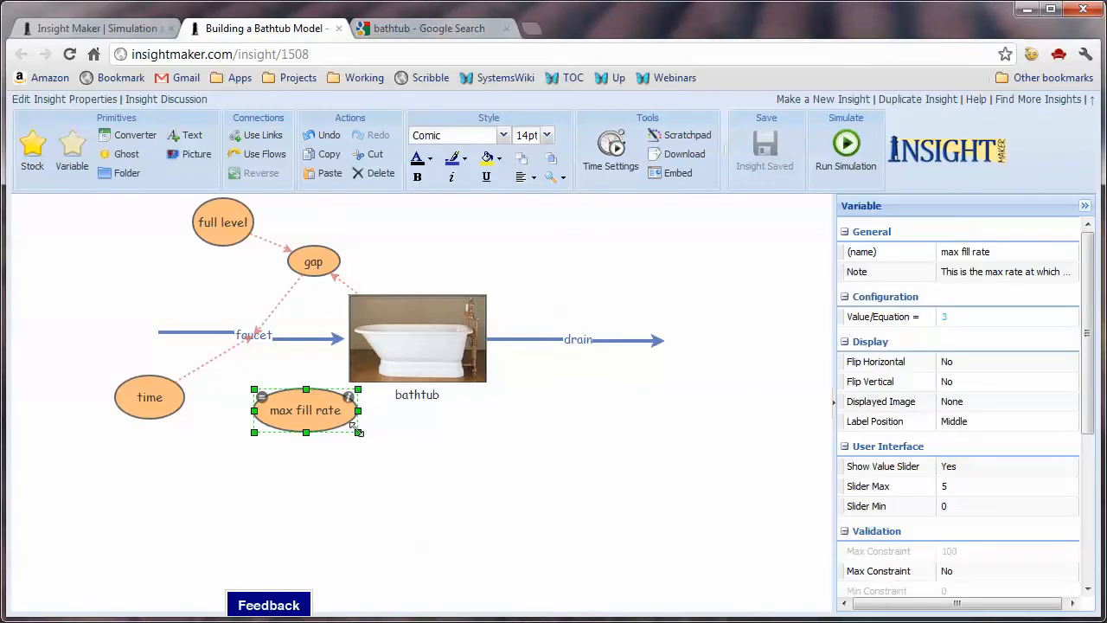
pyautogui.moveTo(358, 433); pyautogui.dragTo(305, 437)
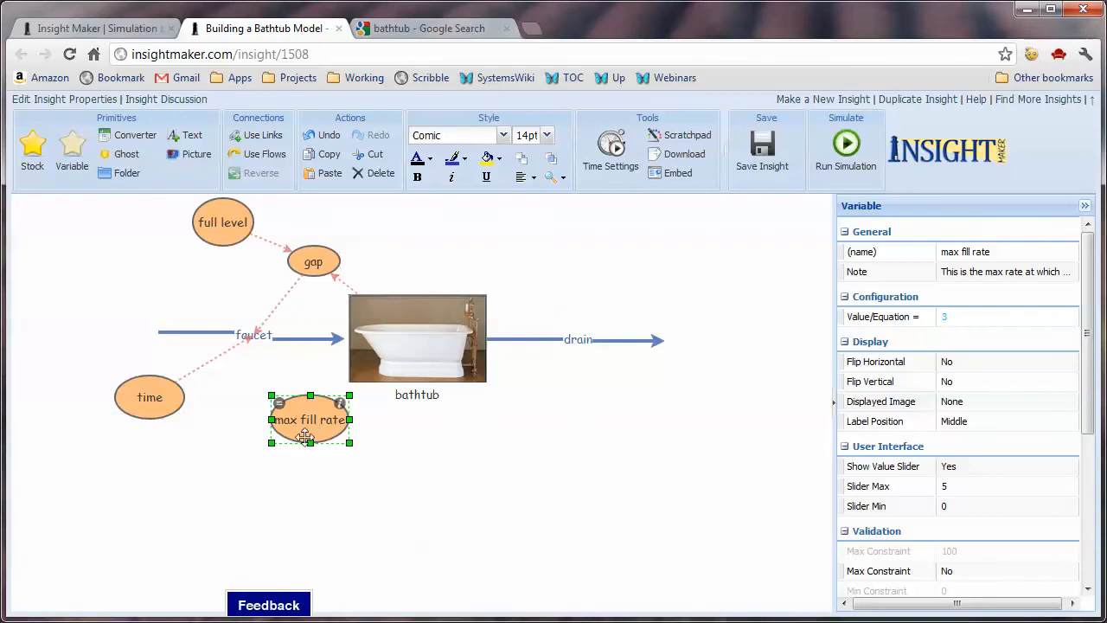
pyautogui.click(256, 135)
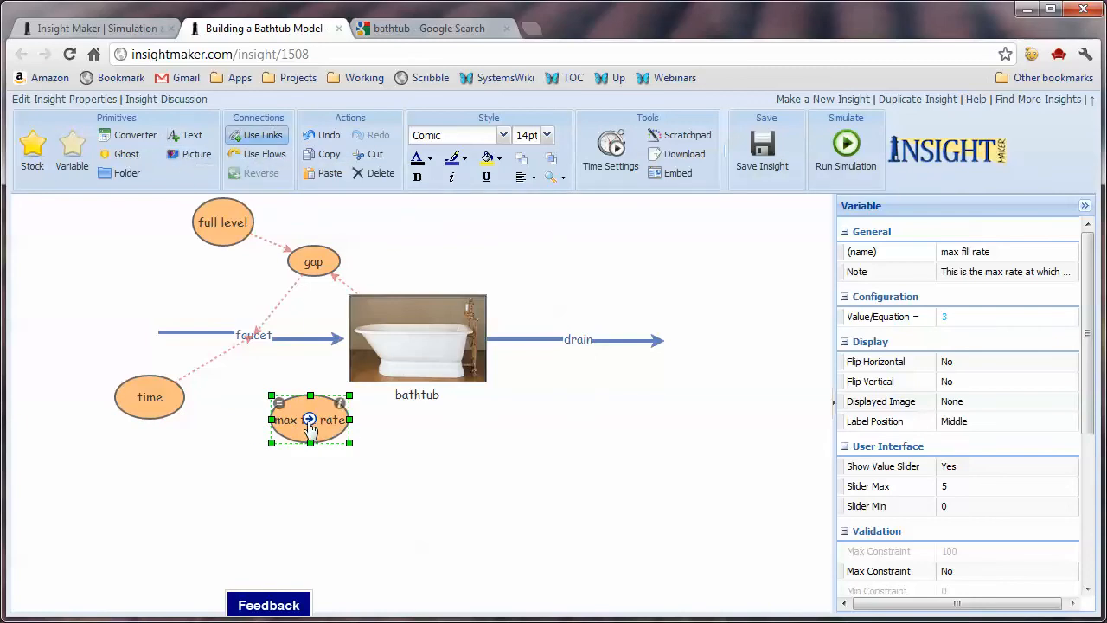
pyautogui.moveTo(311, 419); pyautogui.dragTo(253, 336)
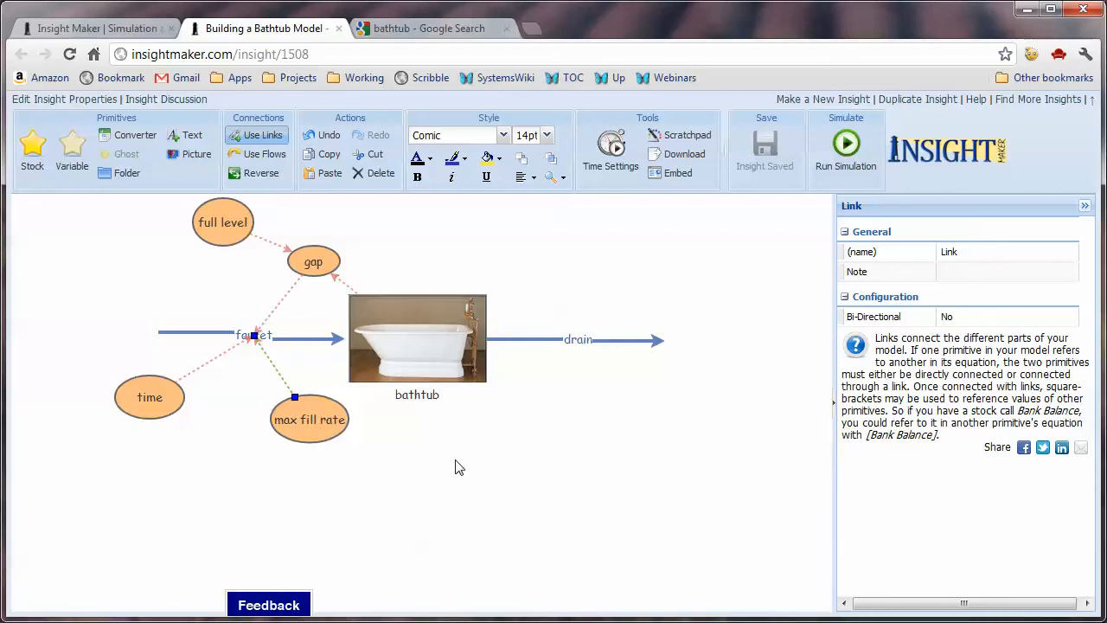
pyautogui.moveTo(330, 427)
pyautogui.click(268, 334)
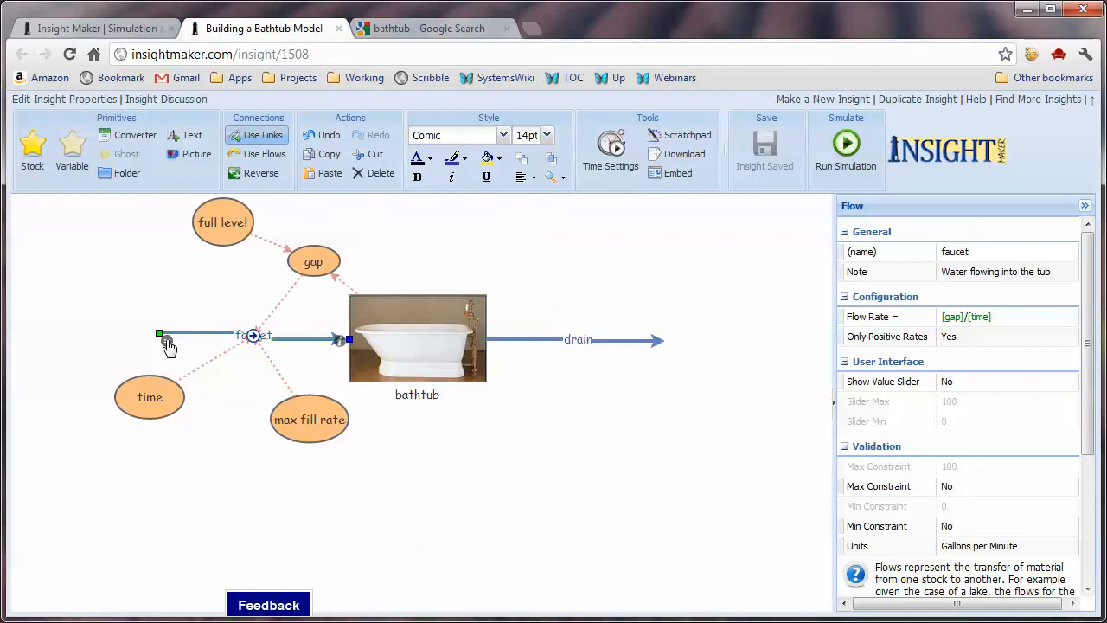
pyautogui.doubleClick(168, 343)
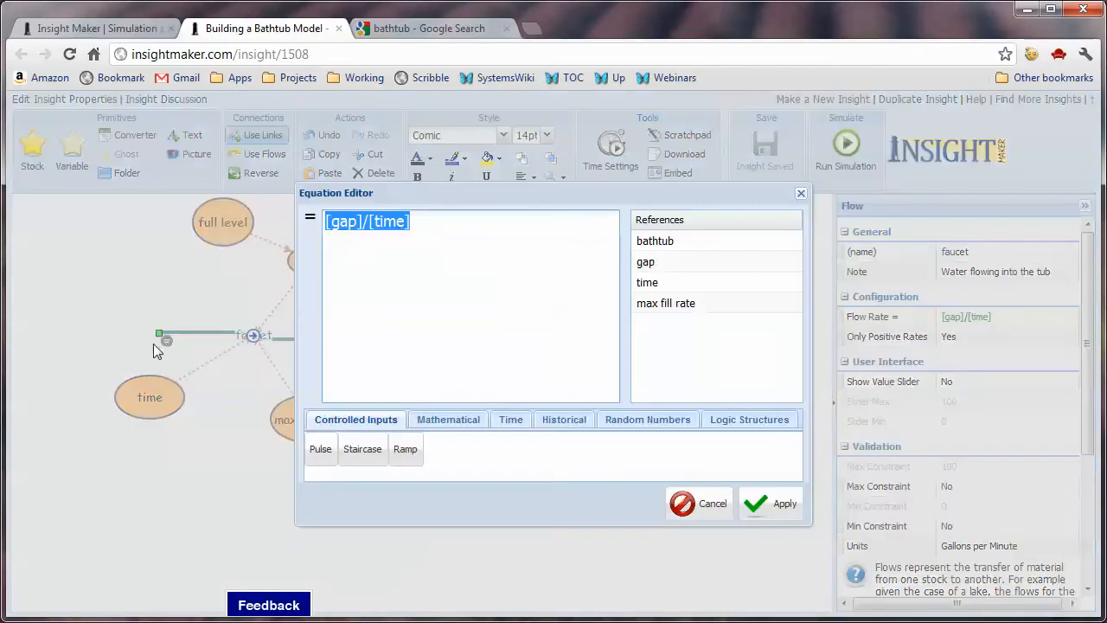
pyautogui.click(736, 422)
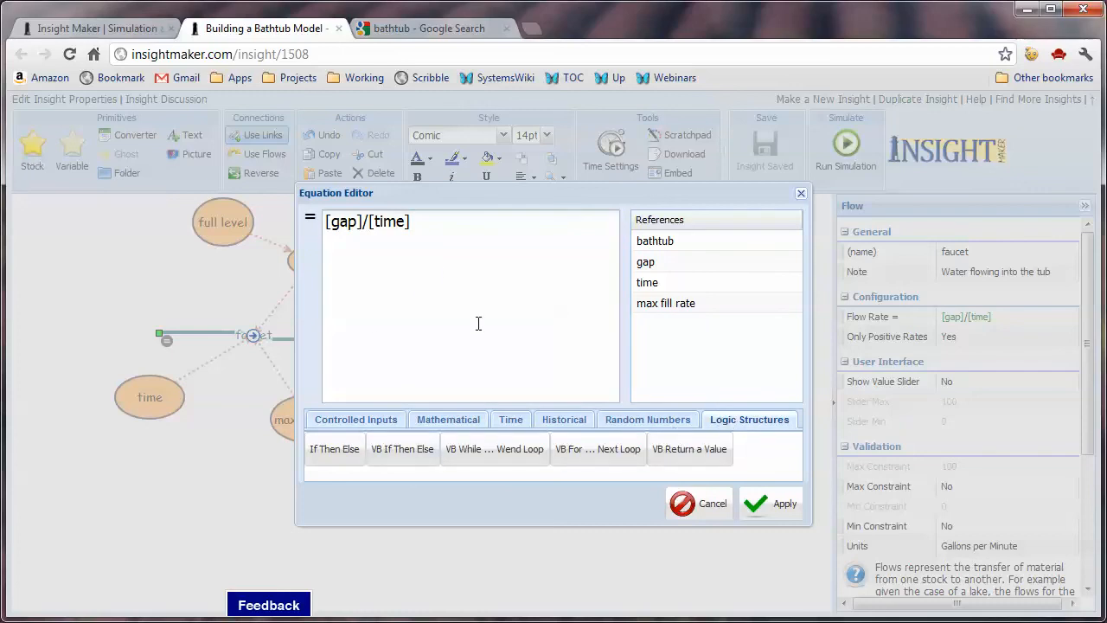
pyautogui.click(679, 505)
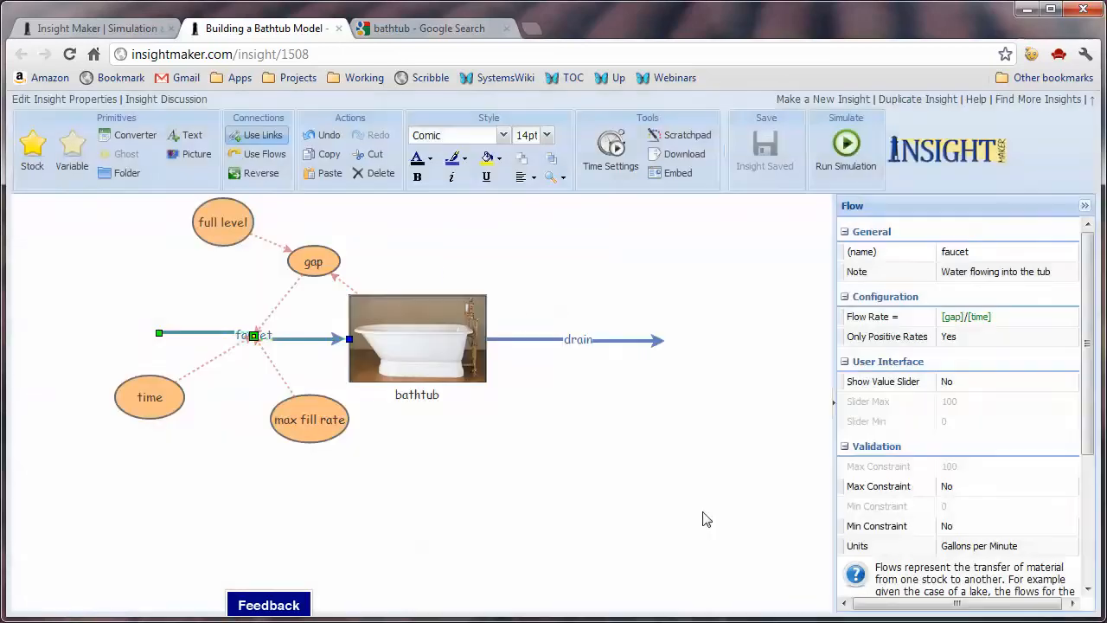
# Step: Replace the faucet's flow rate equation with an IfThenElse structure using the test condition [gap] > [max fill rate]
pyautogui.doubleClick(169, 340)
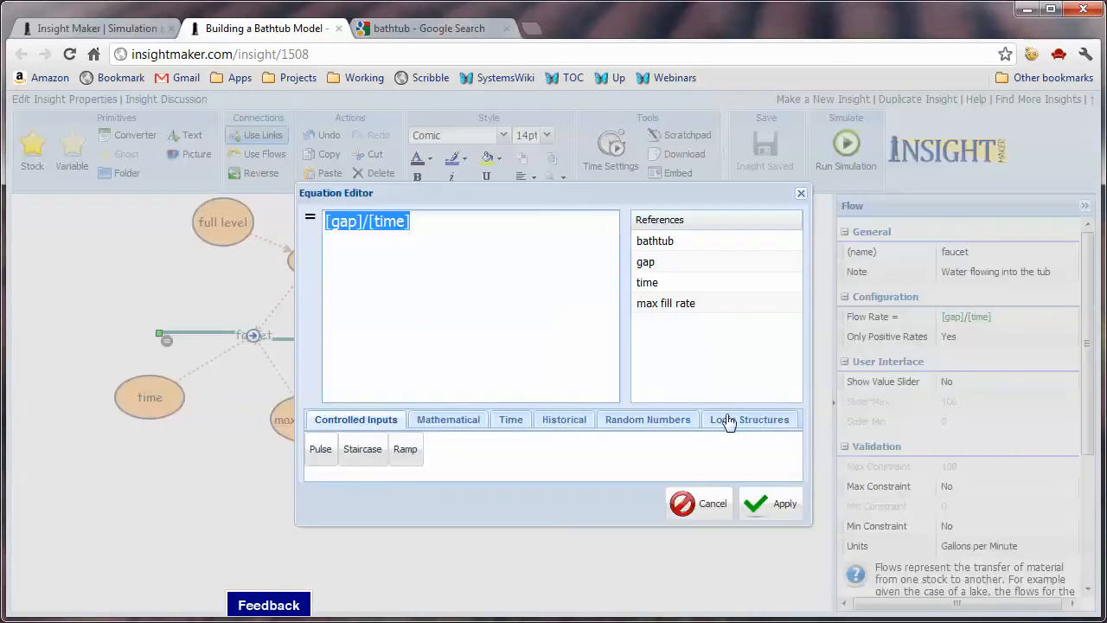
pyautogui.click(759, 422)
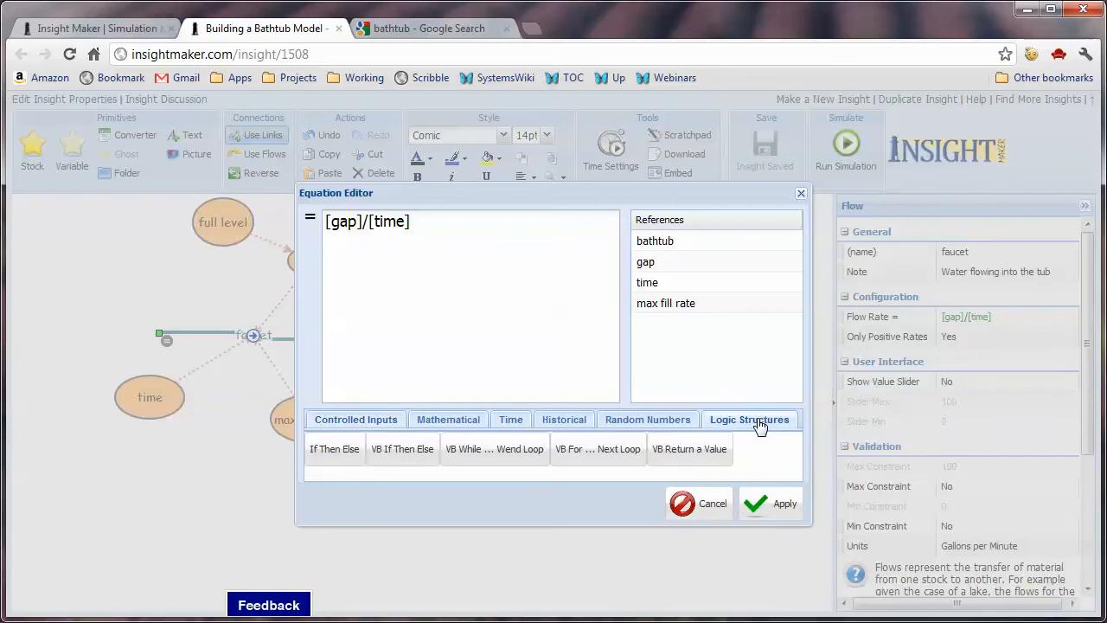
pyautogui.click(334, 449)
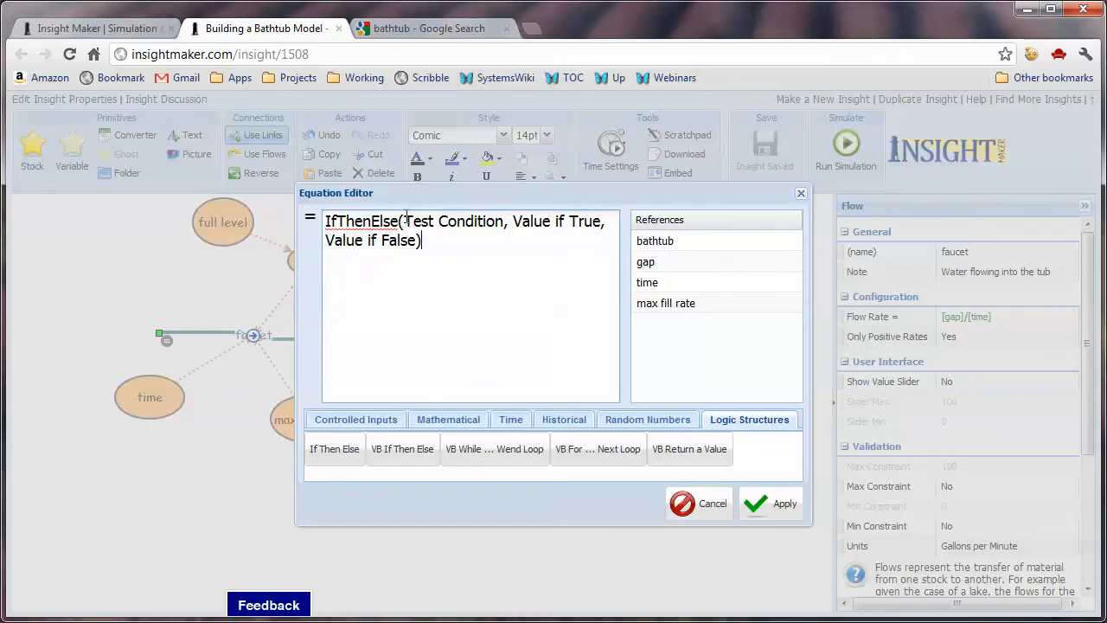
pyautogui.moveTo(402, 222); pyautogui.dragTo(488, 224)
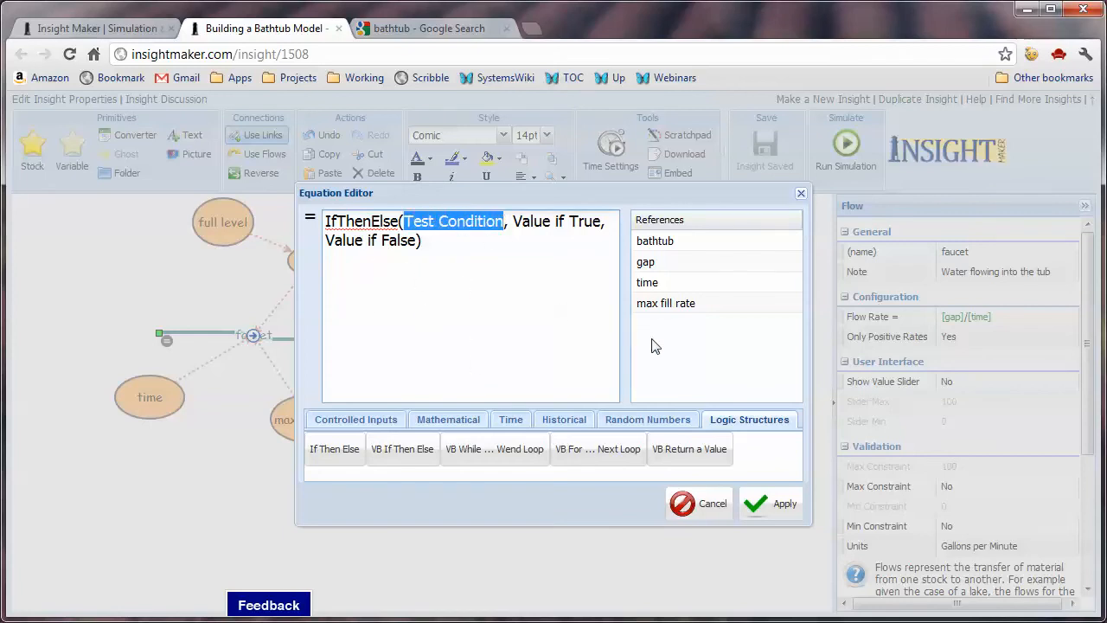
pyautogui.click(661, 262)
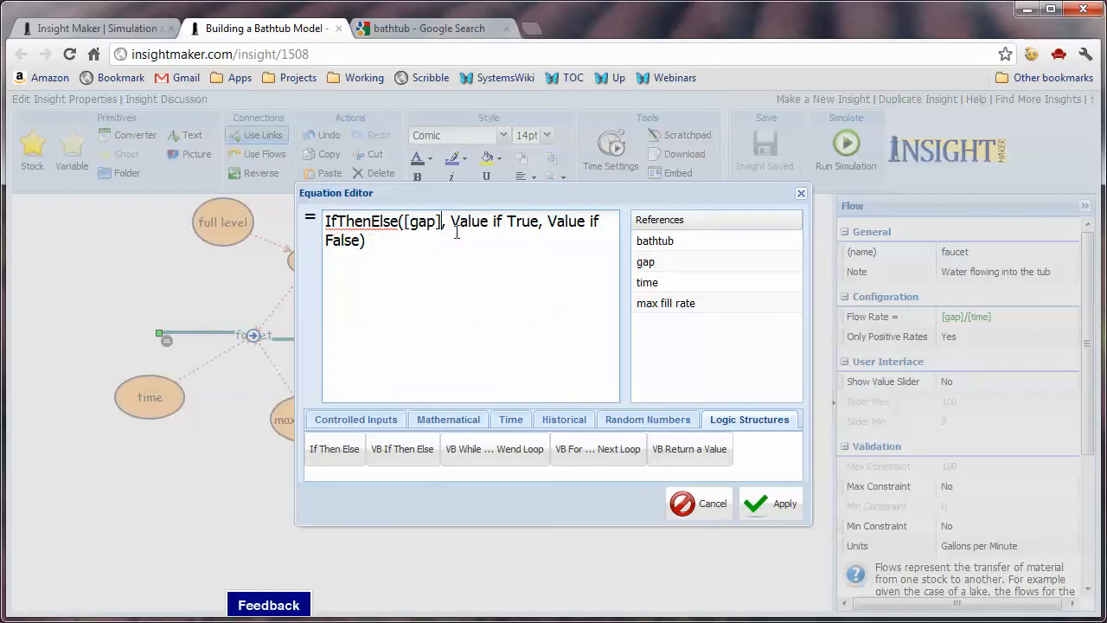
pyautogui.write('>')
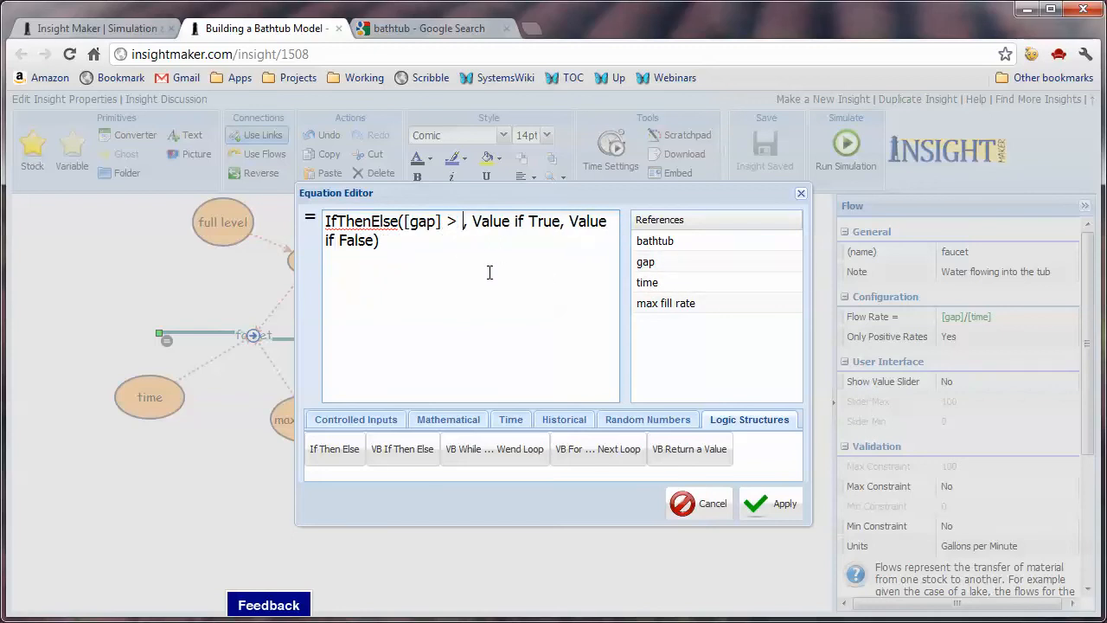
pyautogui.click(649, 303)
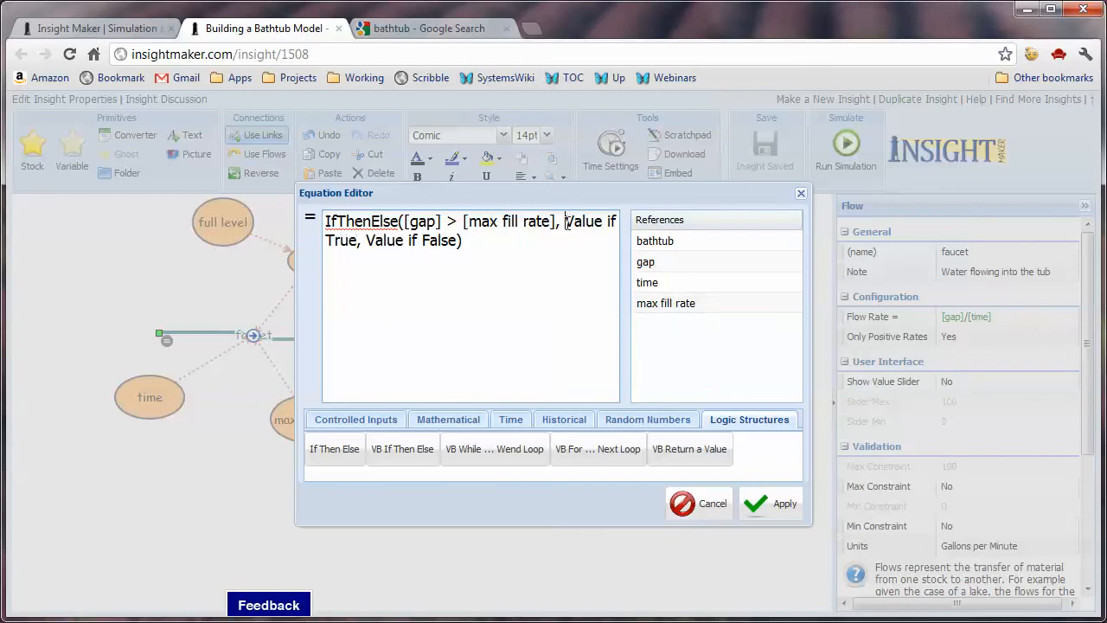
# Step: Complete the faucet's IfThenElse equation with [max fill rate] as the true value and [gap] as the false value, and apply it
pyautogui.moveTo(566, 221); pyautogui.dragTo(355, 246)
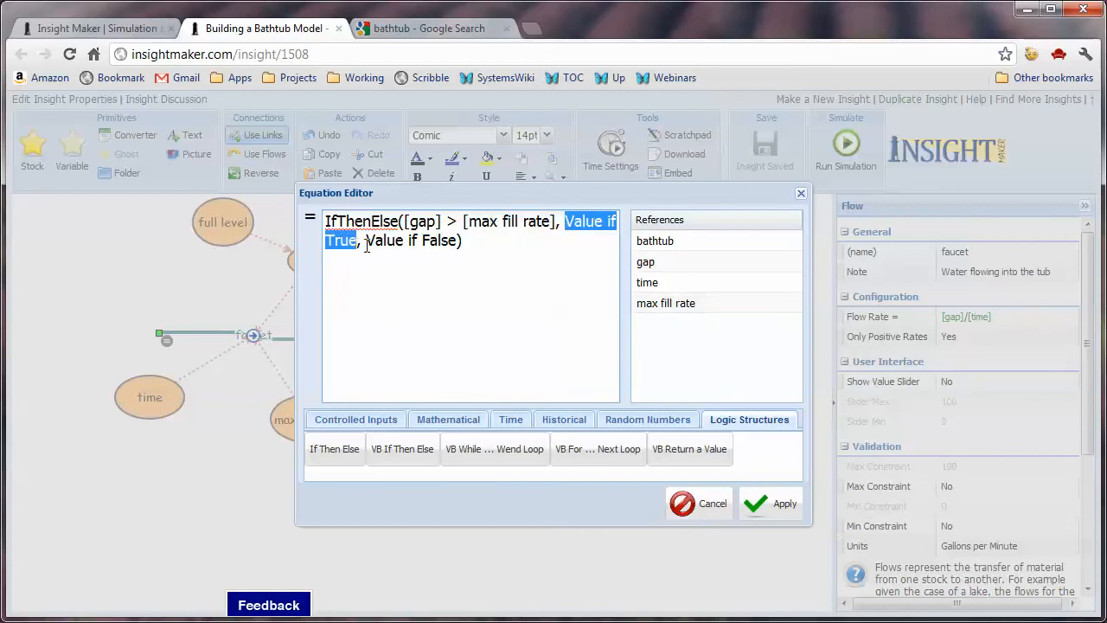
pyautogui.click(661, 304)
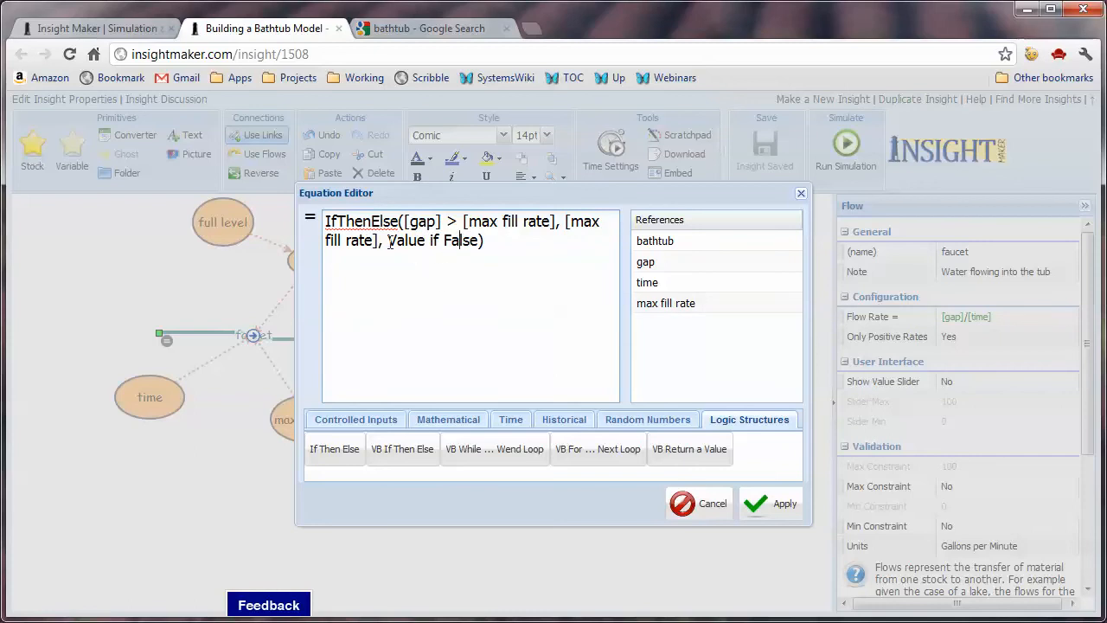
pyautogui.moveTo(389, 242); pyautogui.dragTo(481, 241)
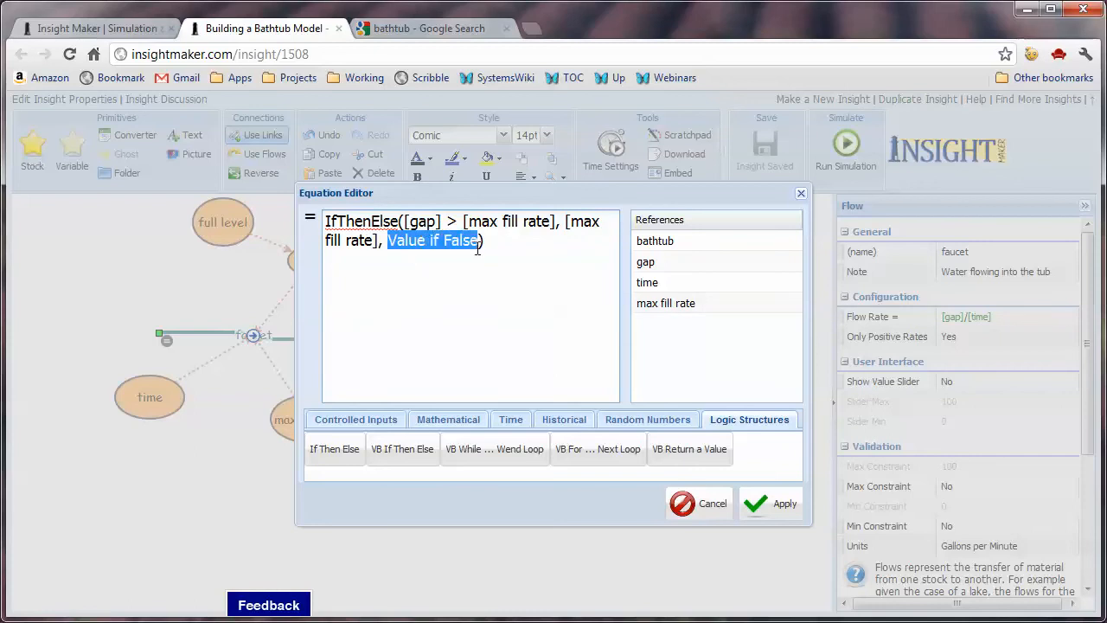
pyautogui.click(655, 264)
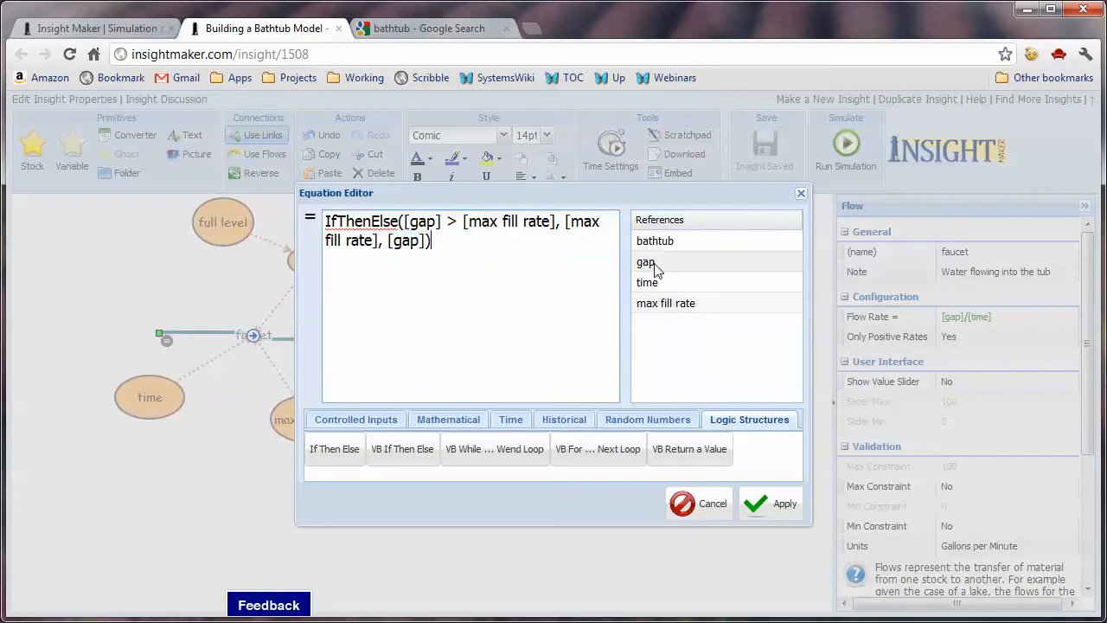
pyautogui.click(779, 503)
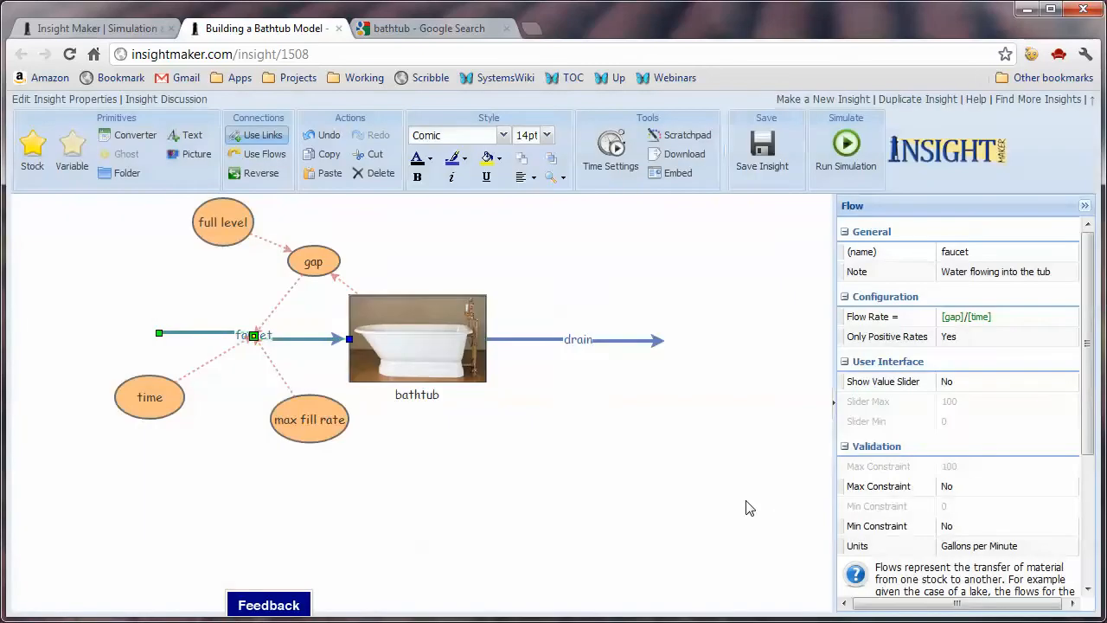
# Step: Set the units of the max fill rate variable to Gallons
pyautogui.click(312, 419)
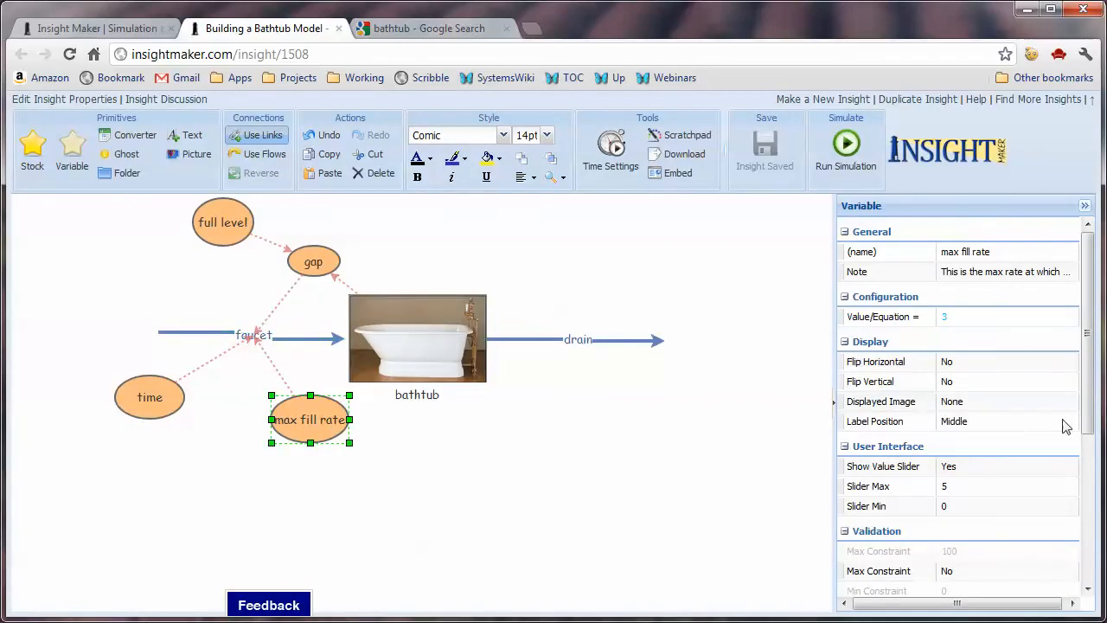
pyautogui.click(976, 588)
pyautogui.press('Tab')
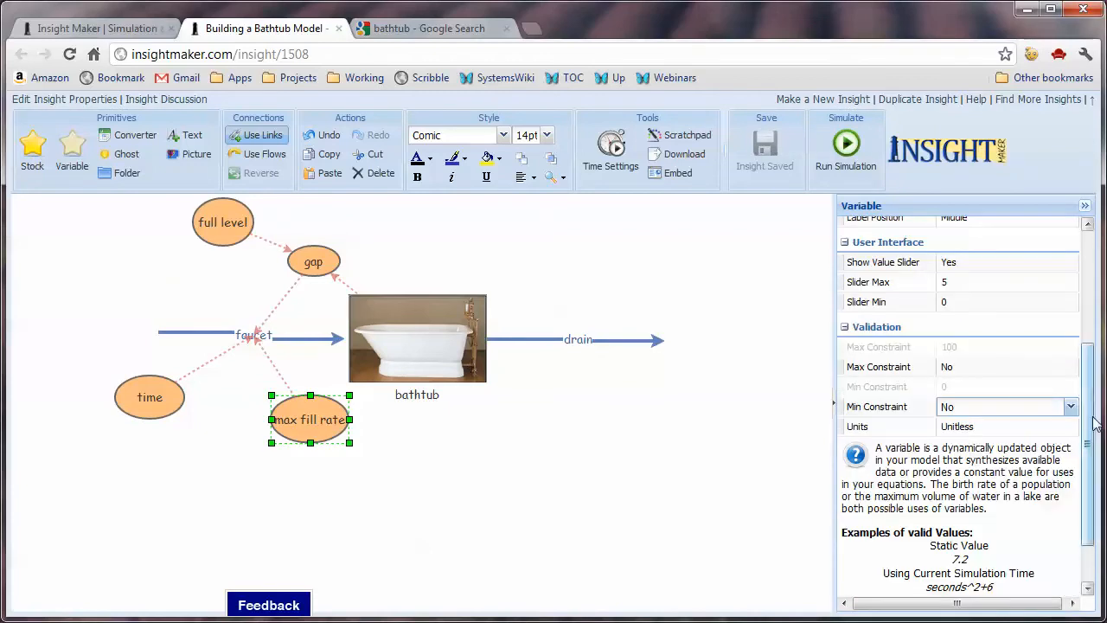
pyautogui.click(1067, 427)
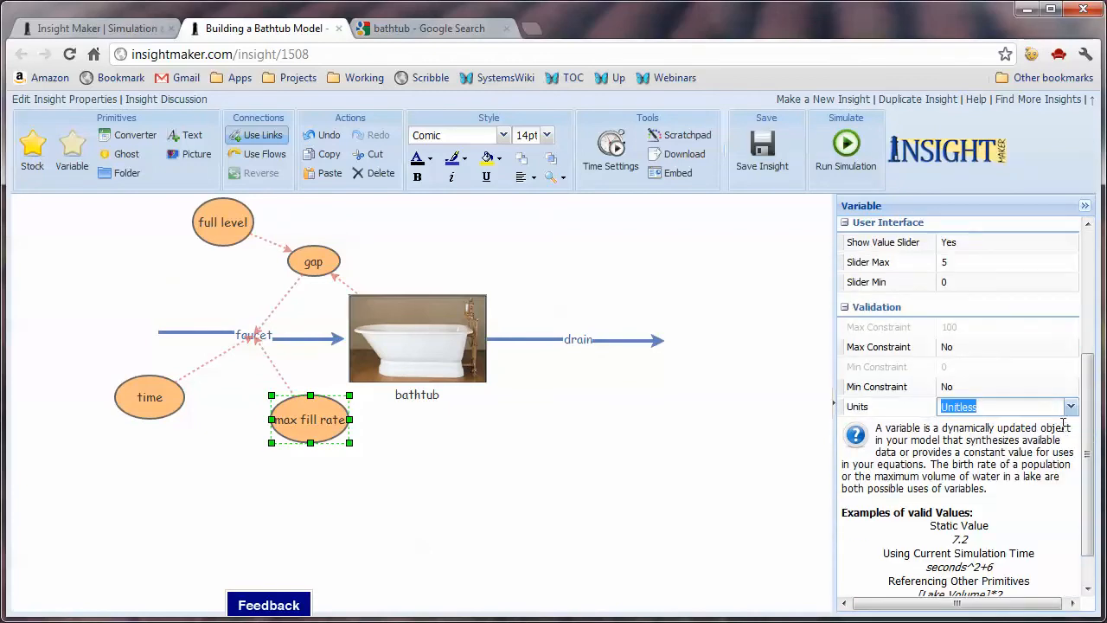
pyautogui.click(1071, 406)
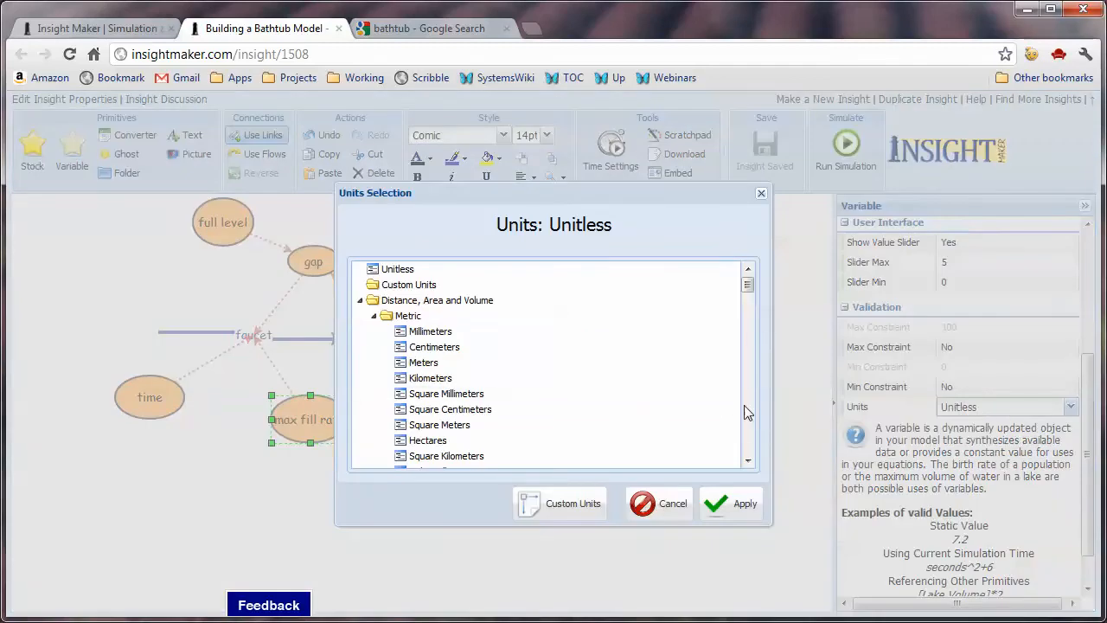
pyautogui.moveTo(749, 461); pyautogui.dragTo(749, 462)
pyautogui.click(423, 374)
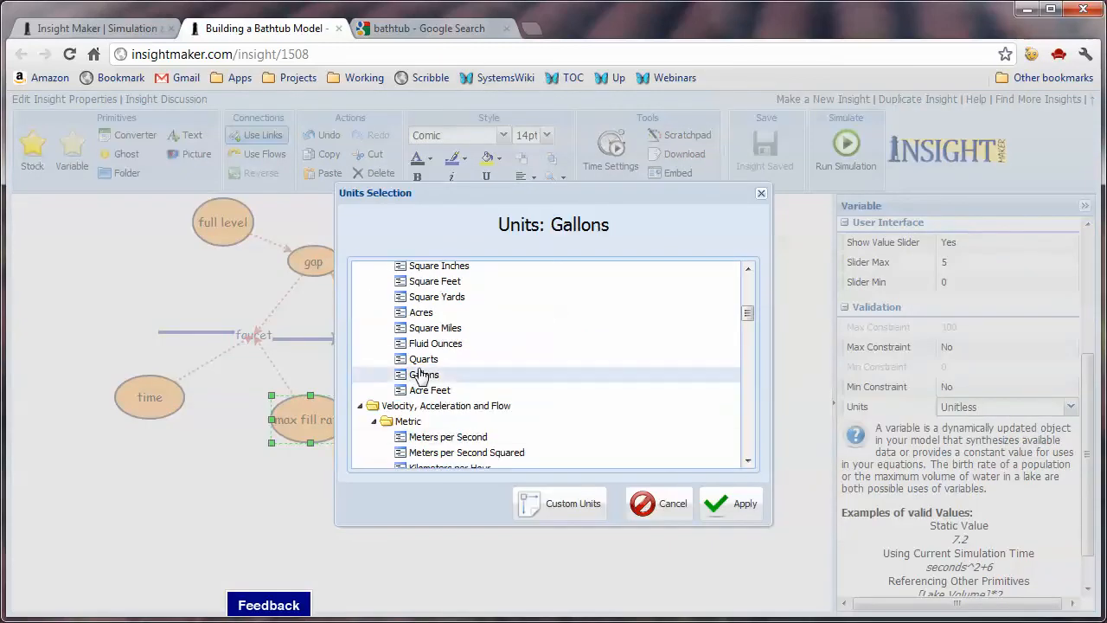
pyautogui.click(742, 524)
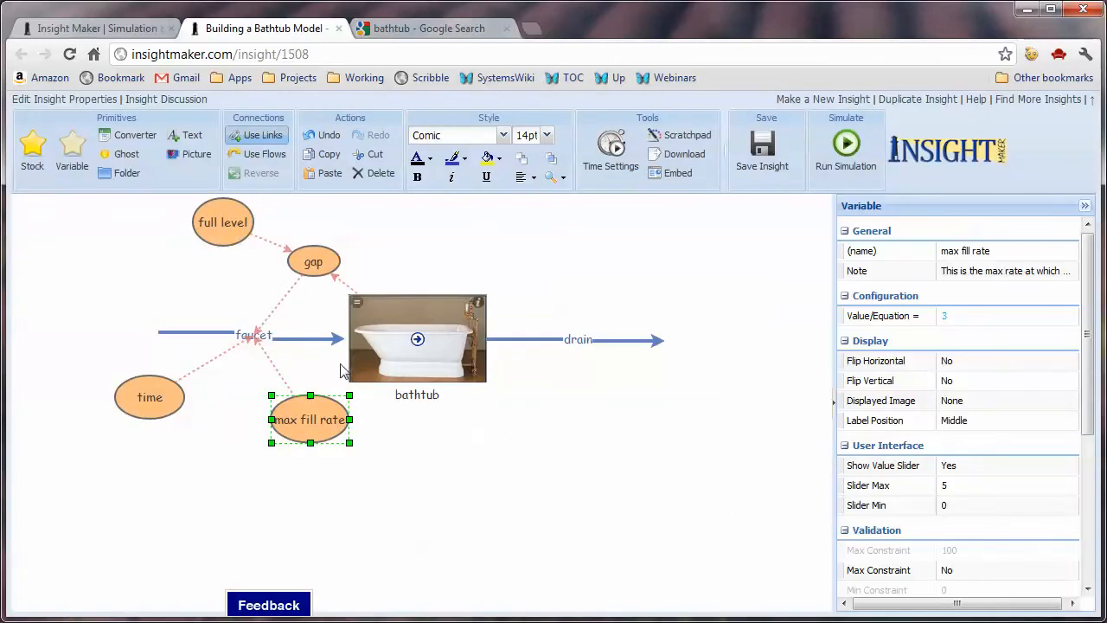
# Step: Divide the faucet's IfThenElse flow rate equation by [time], apply it and clear the selection
pyautogui.doubleClick(166, 344)
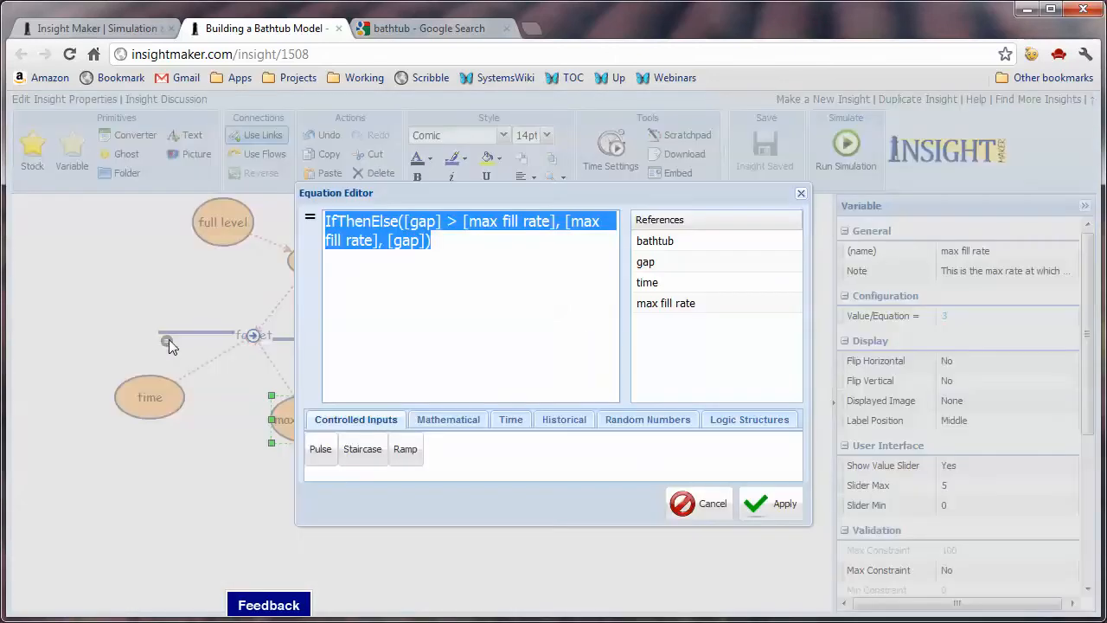
pyautogui.click(414, 263)
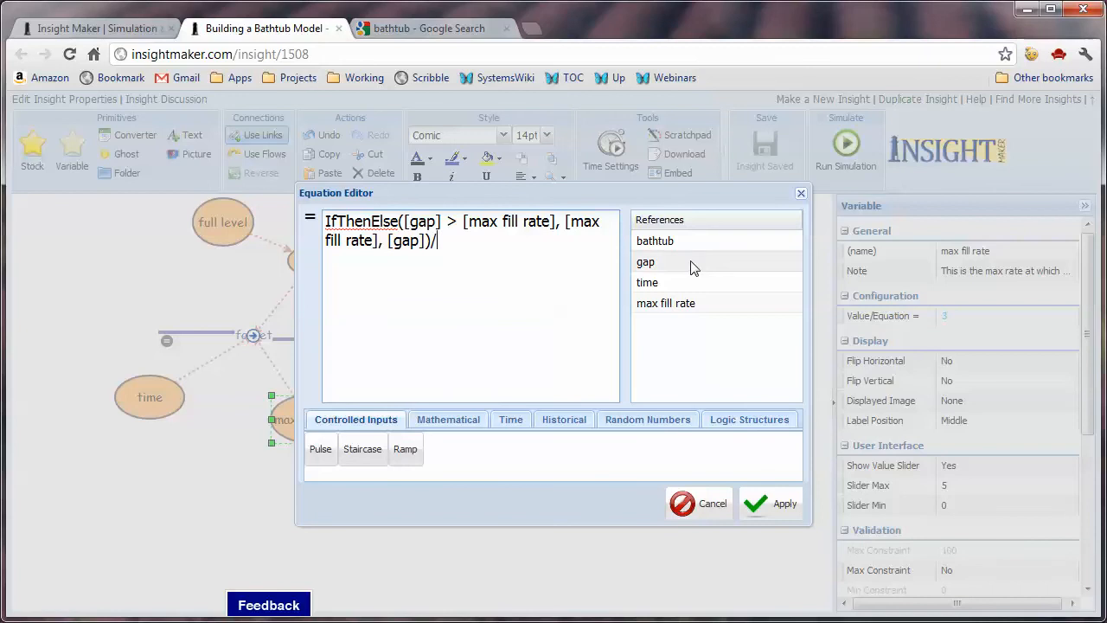
pyautogui.click(654, 284)
pyautogui.click(782, 501)
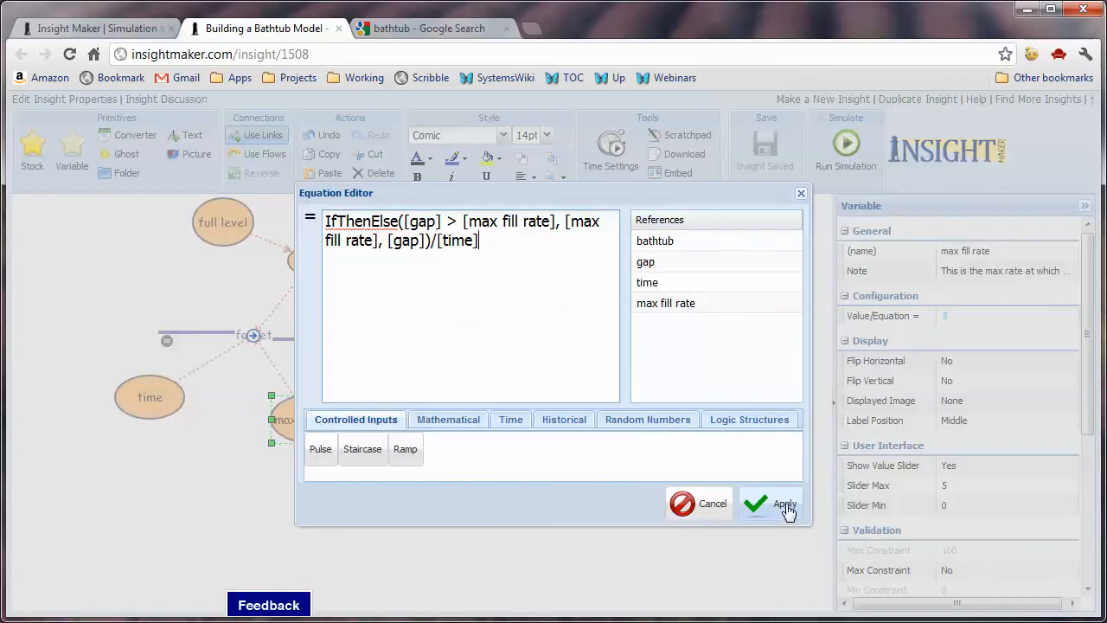
pyautogui.click(581, 501)
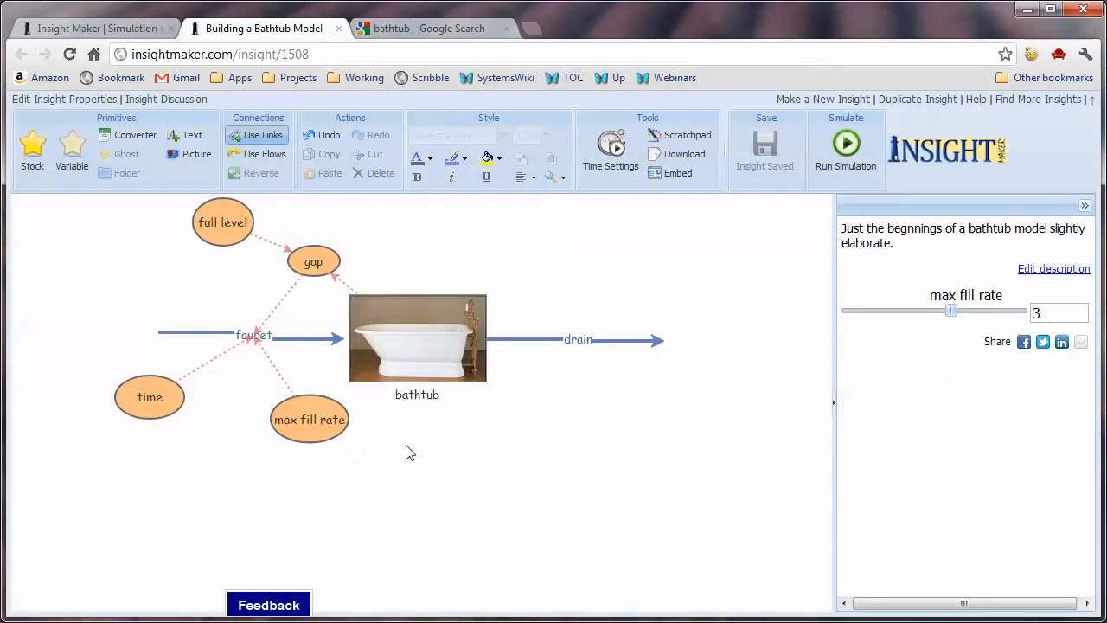
# Step: Run the simulation, check how the bathtub level rises over time in the chart, and close the results
pyautogui.click(847, 144)
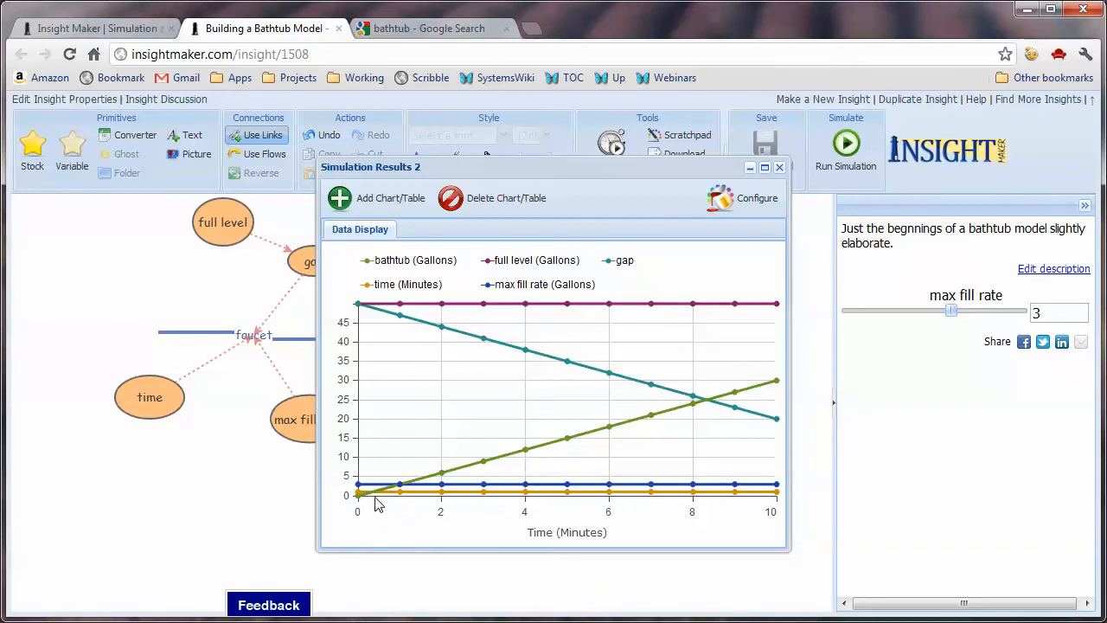
pyautogui.moveTo(389, 490)
pyautogui.moveTo(545, 490)
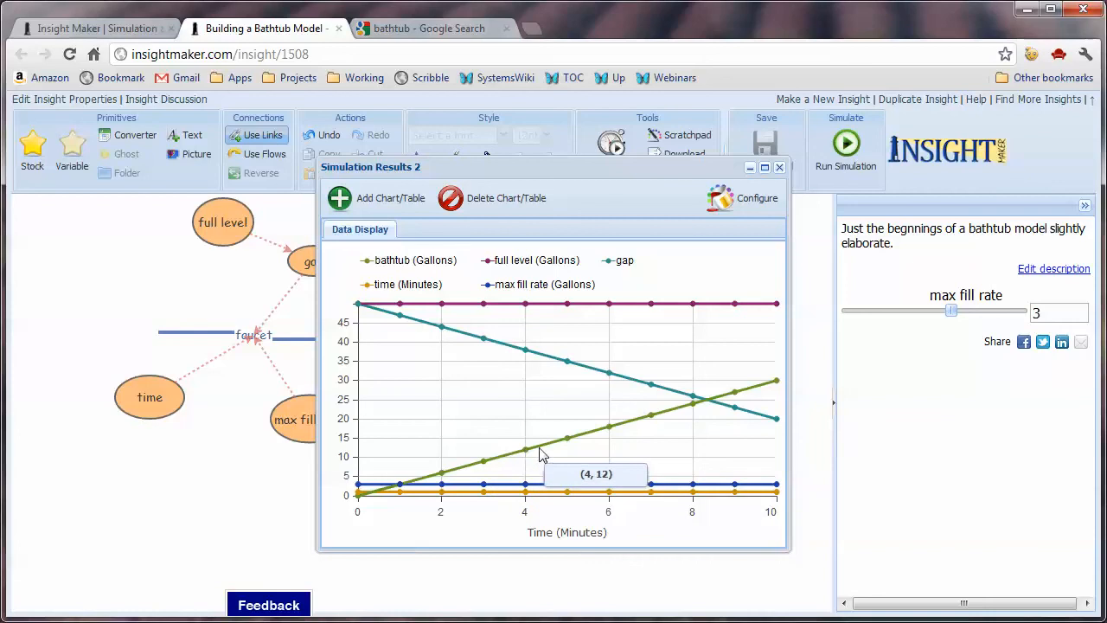
pyautogui.moveTo(614, 437)
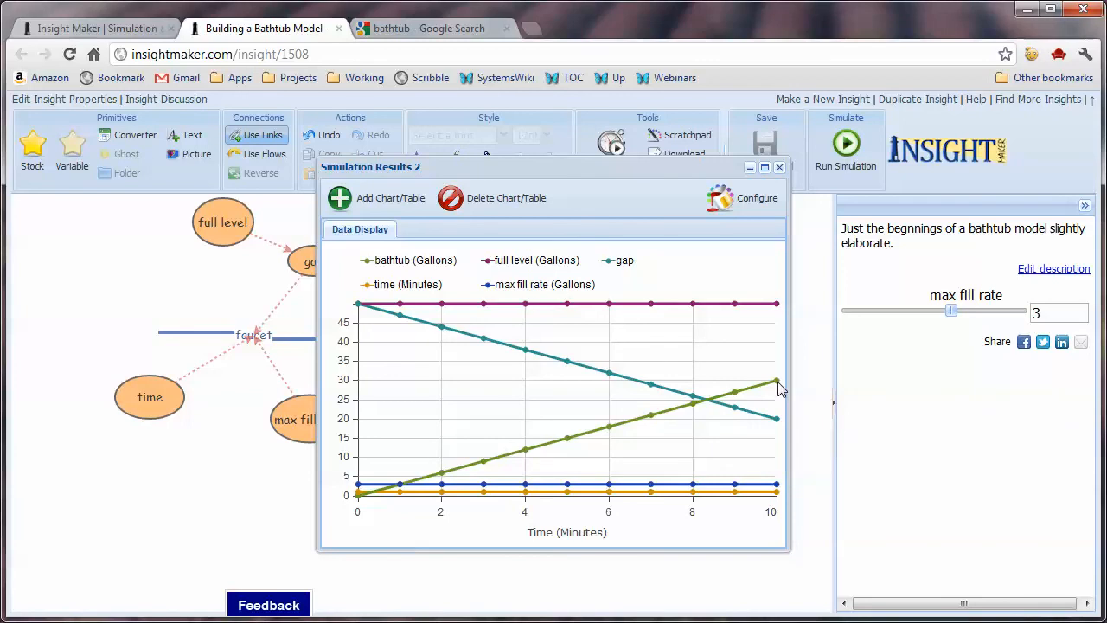
pyautogui.click(780, 169)
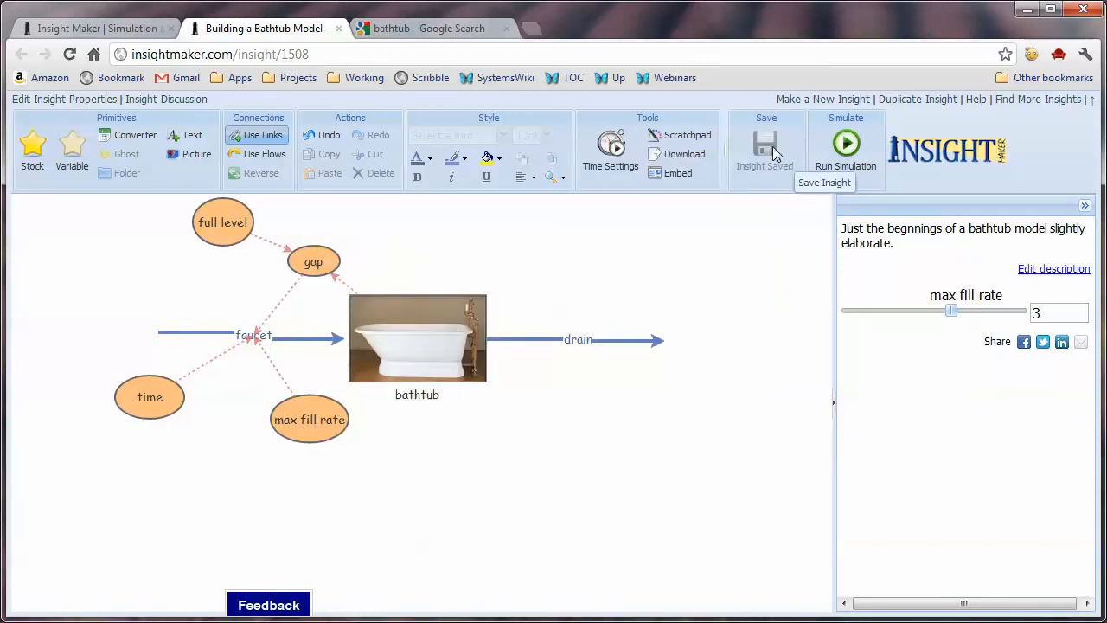
# Step: Set the simulation length to 20 minutes in the time settings
pyautogui.click(624, 171)
pyautogui.moveTo(570, 257); pyautogui.dragTo(538, 255)
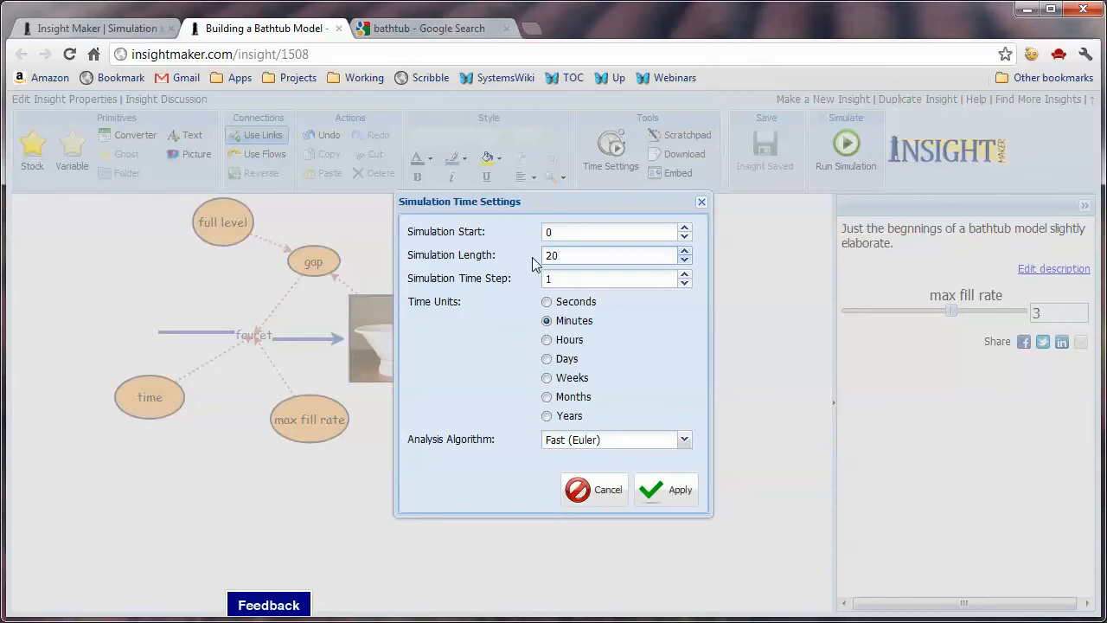
pyautogui.click(666, 490)
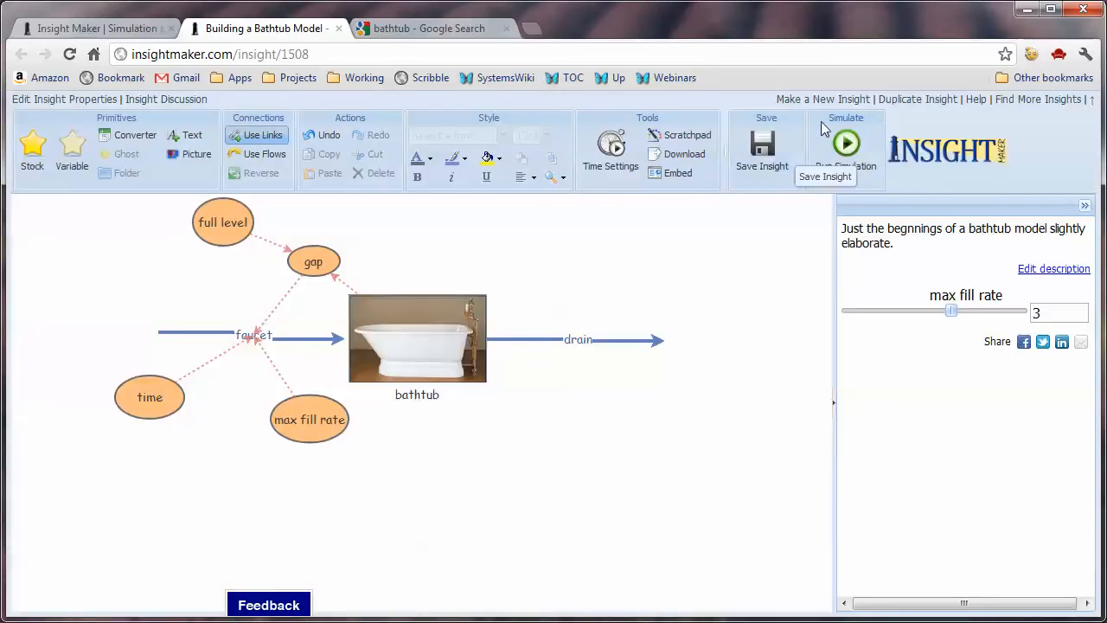
# Step: Run the simulation for the longer period and read points along the bathtub curve up to the full level
pyautogui.click(845, 147)
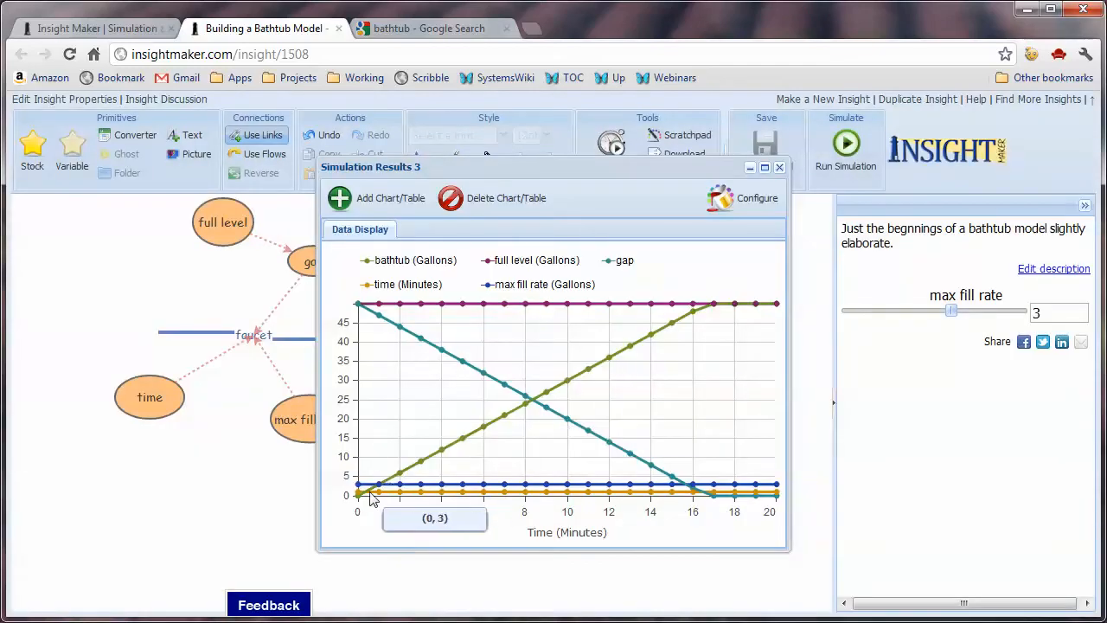
pyautogui.moveTo(413, 474)
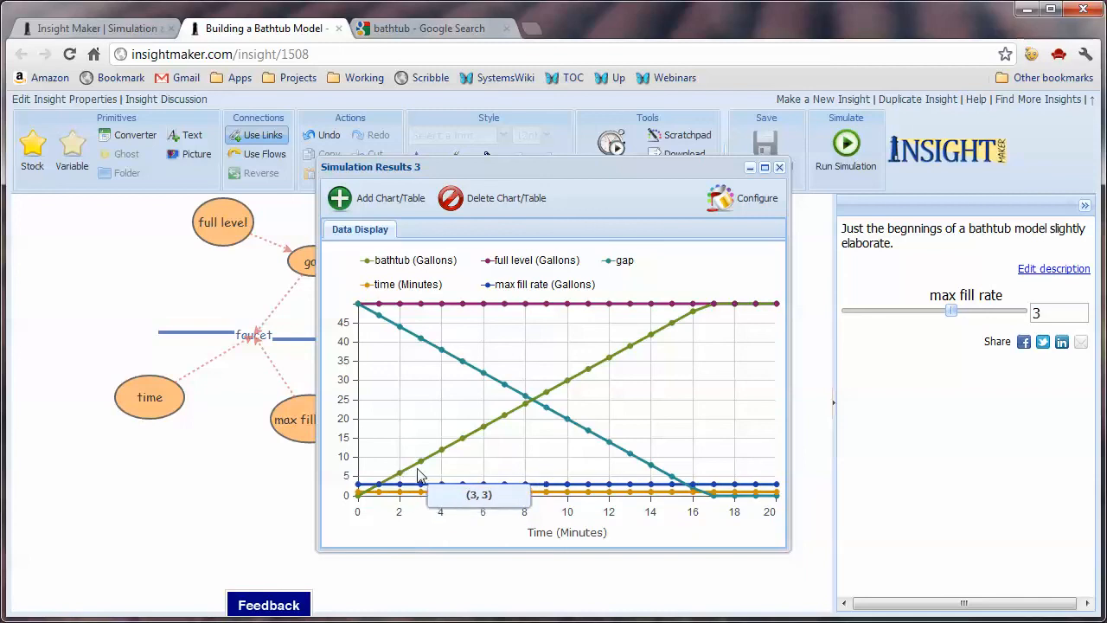
pyautogui.moveTo(504, 418)
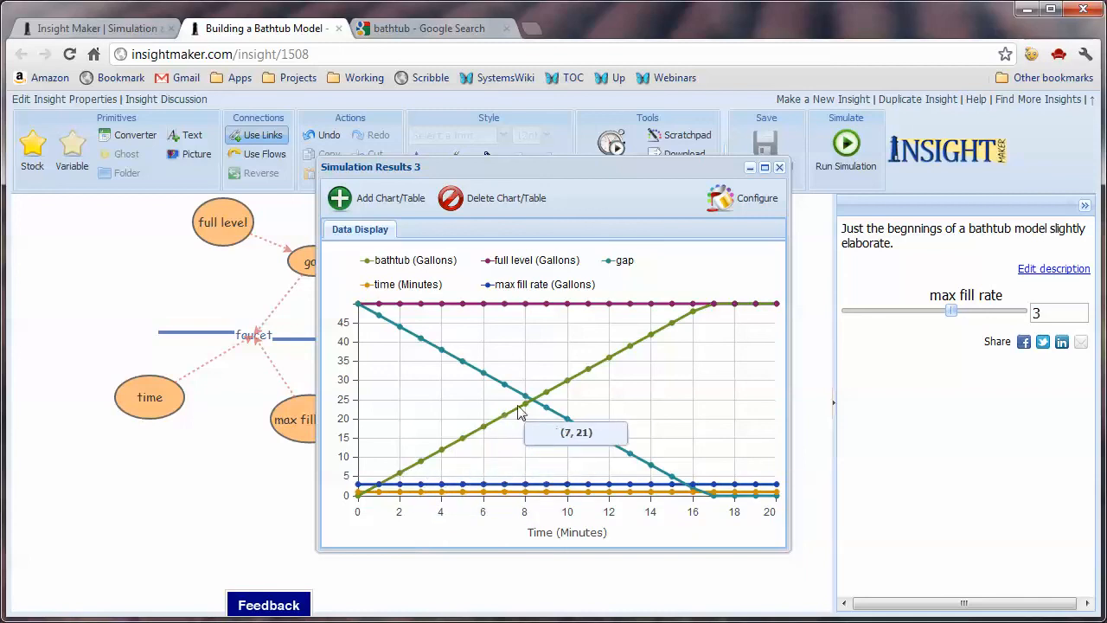
pyautogui.moveTo(618, 363)
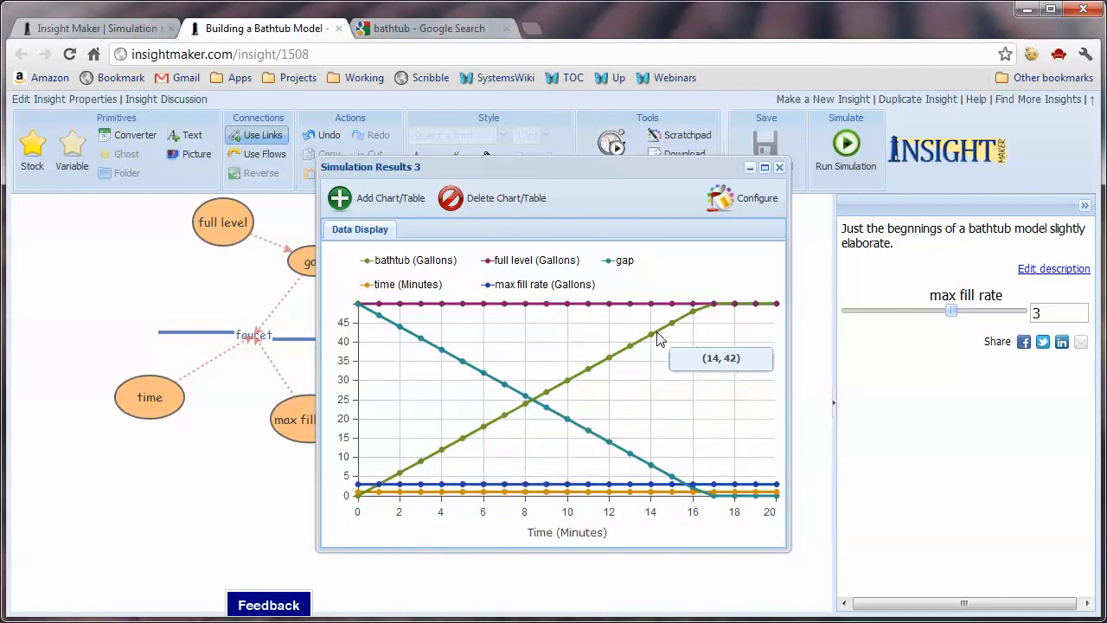
pyautogui.moveTo(694, 318)
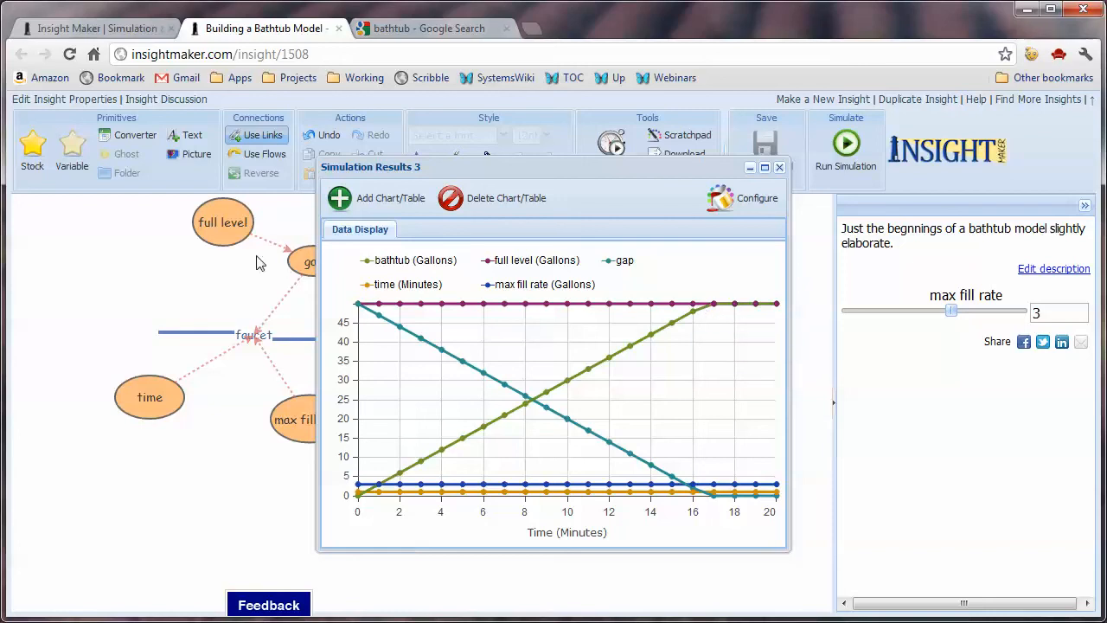
# Step: Move and enlarge the results chart, check when the bathtub reaches the full level, and close the results
pyautogui.moveTo(570, 167); pyautogui.dragTo(427, 105)
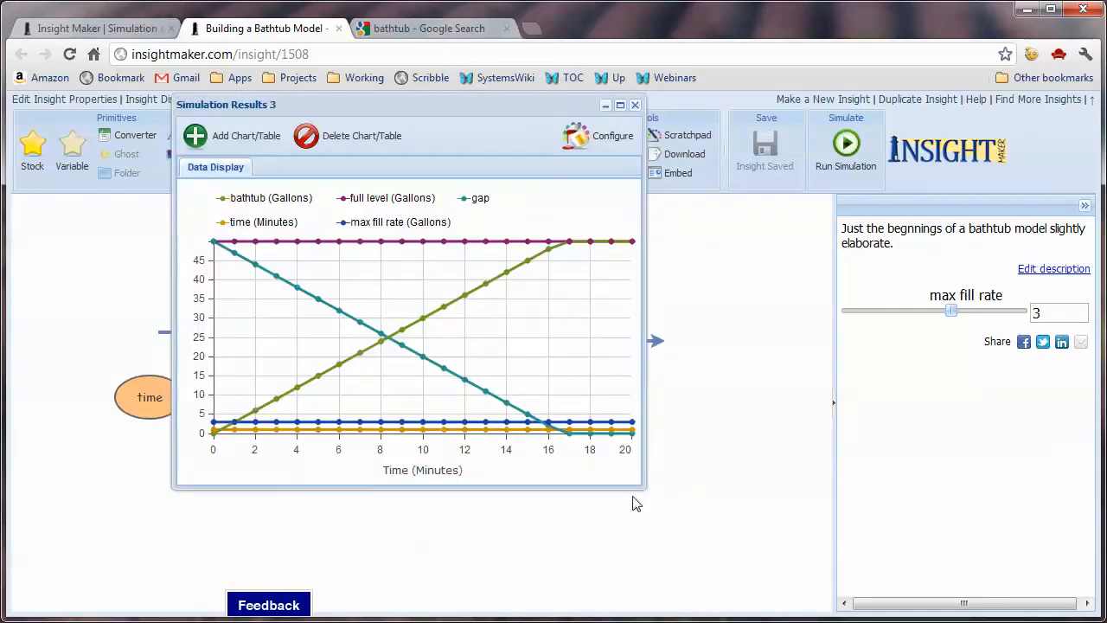
pyautogui.moveTo(641, 489); pyautogui.dragTo(854, 576)
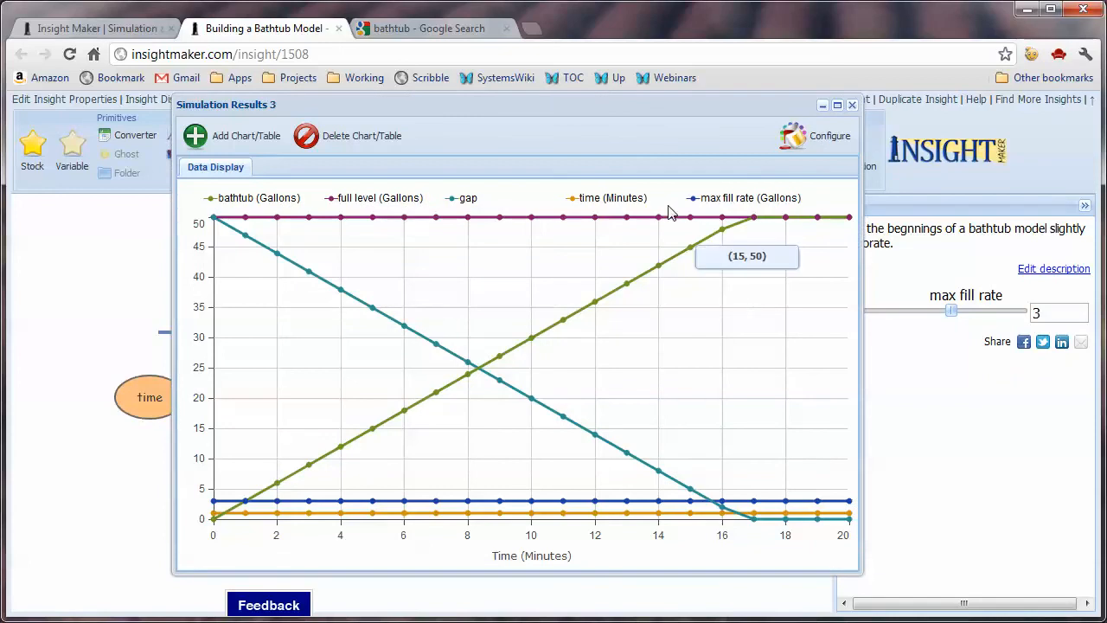
pyautogui.moveTo(747, 227)
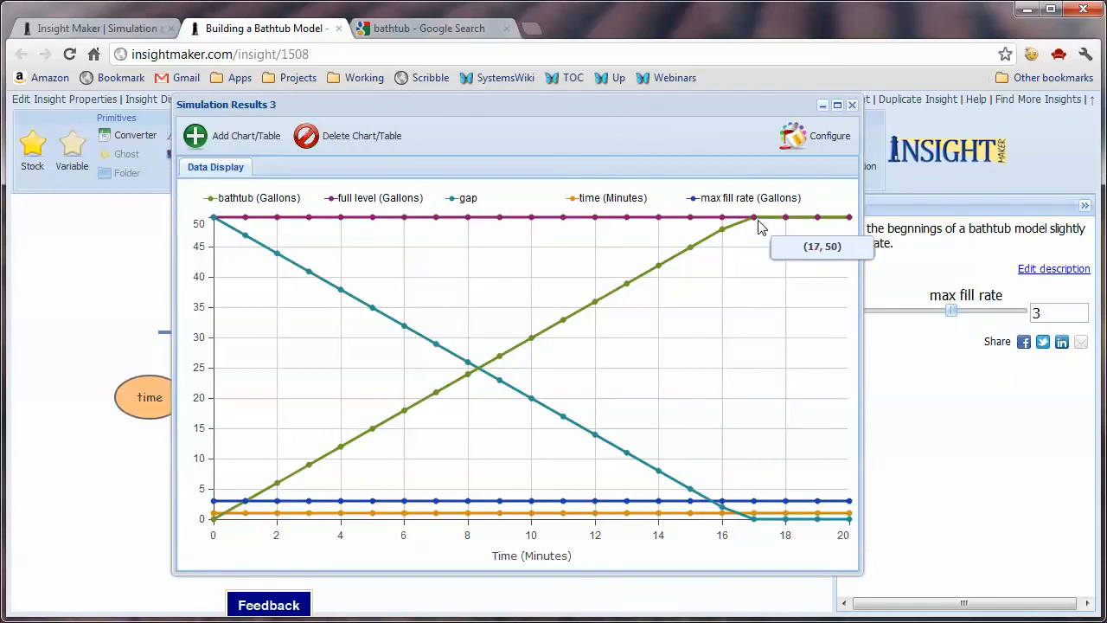
pyautogui.click(853, 106)
# Step: Set the max fill rate slider to 5, run the simulation to see the faster filling, and close the results
pyautogui.moveTo(951, 320); pyautogui.dragTo(1022, 313)
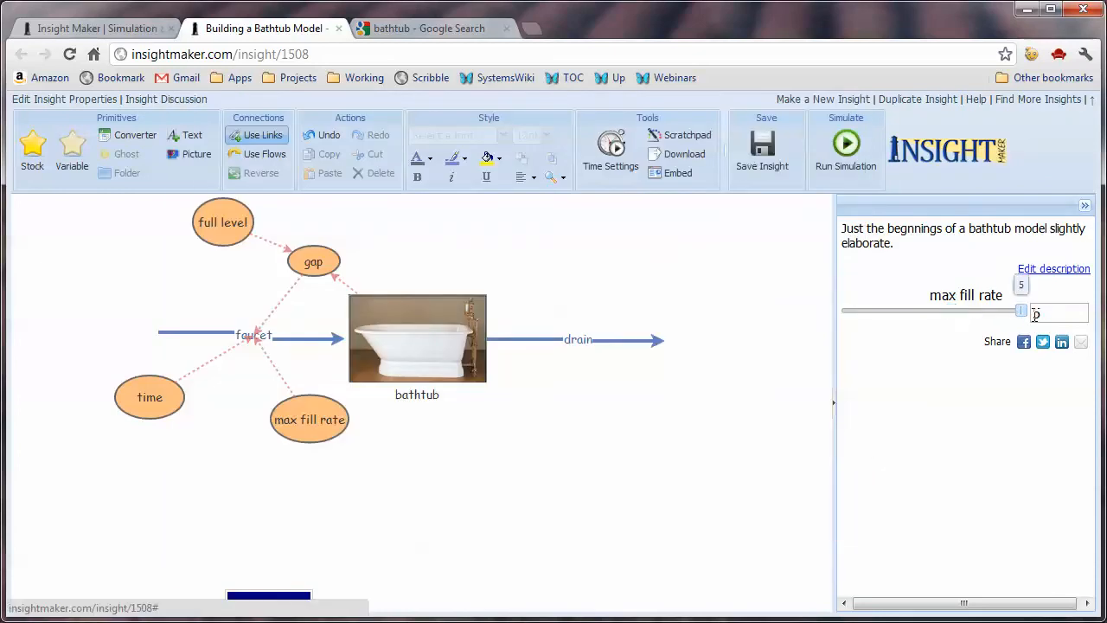
pyautogui.click(846, 147)
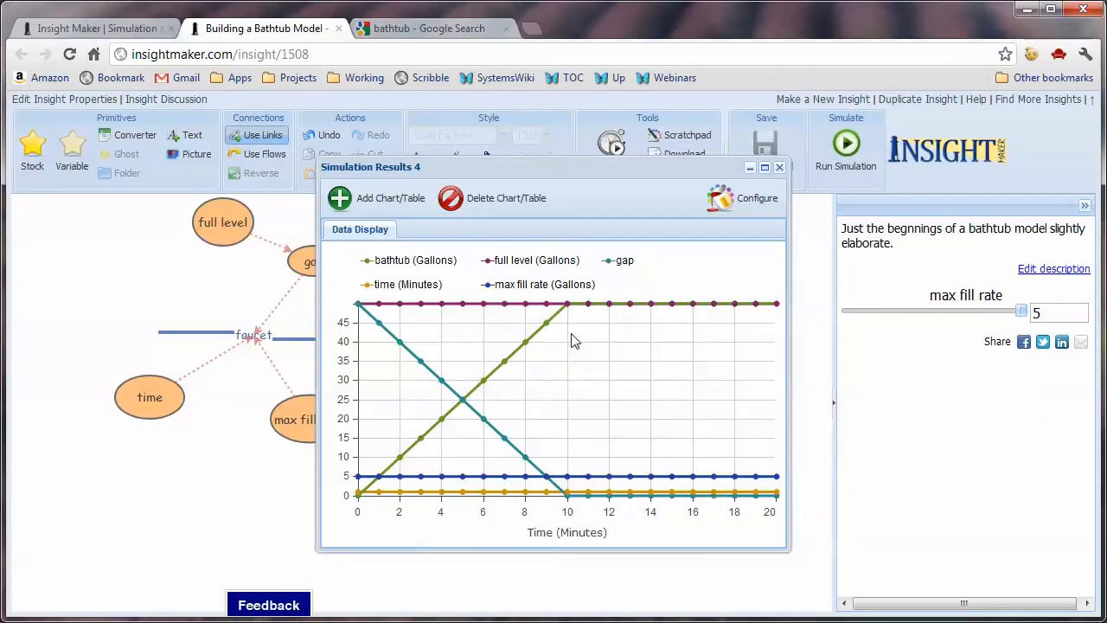
pyautogui.click(779, 167)
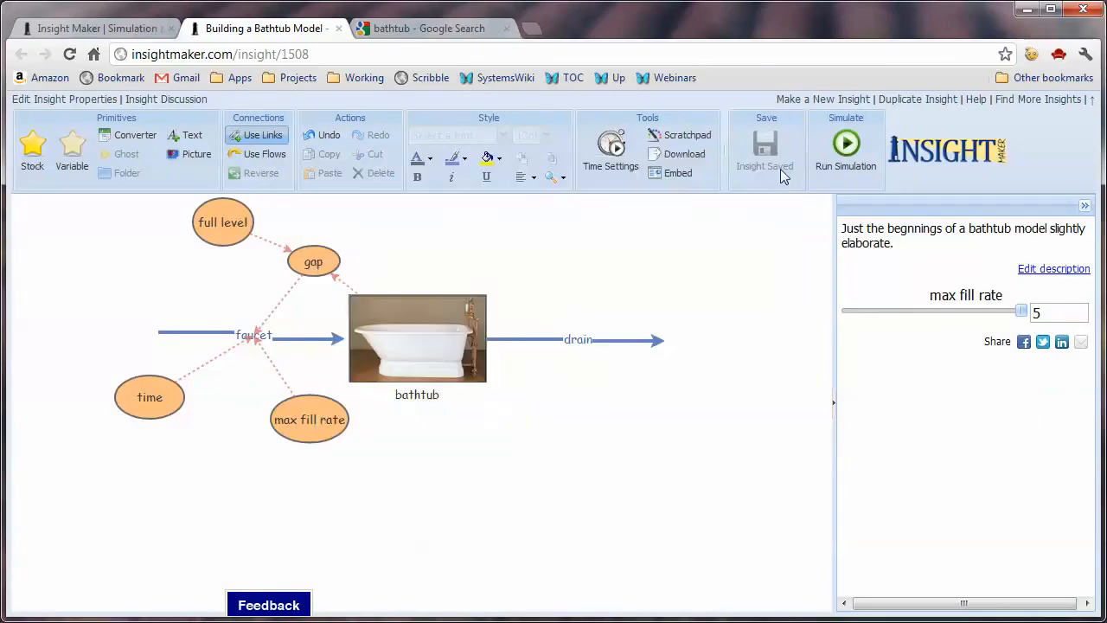
# Step: Set the simulation length to 10 minutes and run the simulation again
pyautogui.click(611, 147)
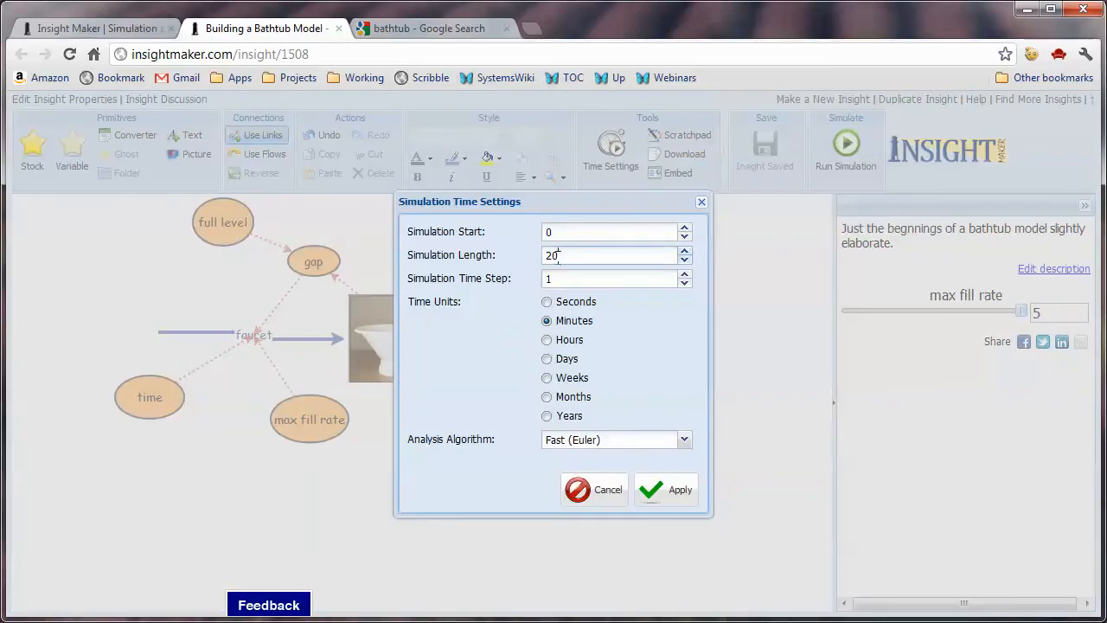
pyautogui.write('10')
pyautogui.click(643, 489)
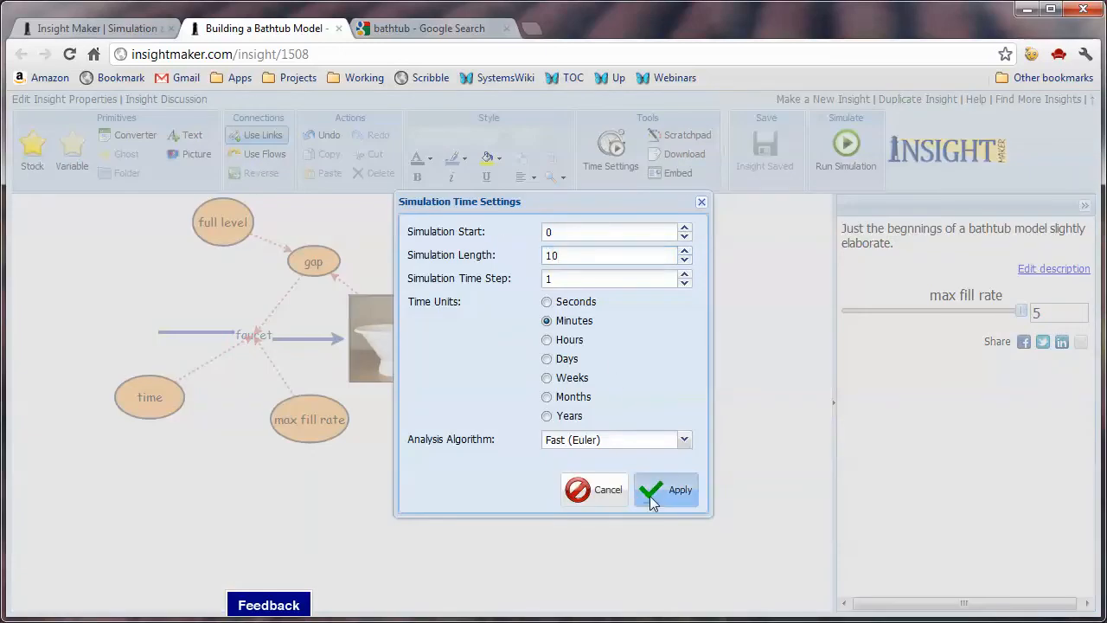
pyautogui.click(846, 144)
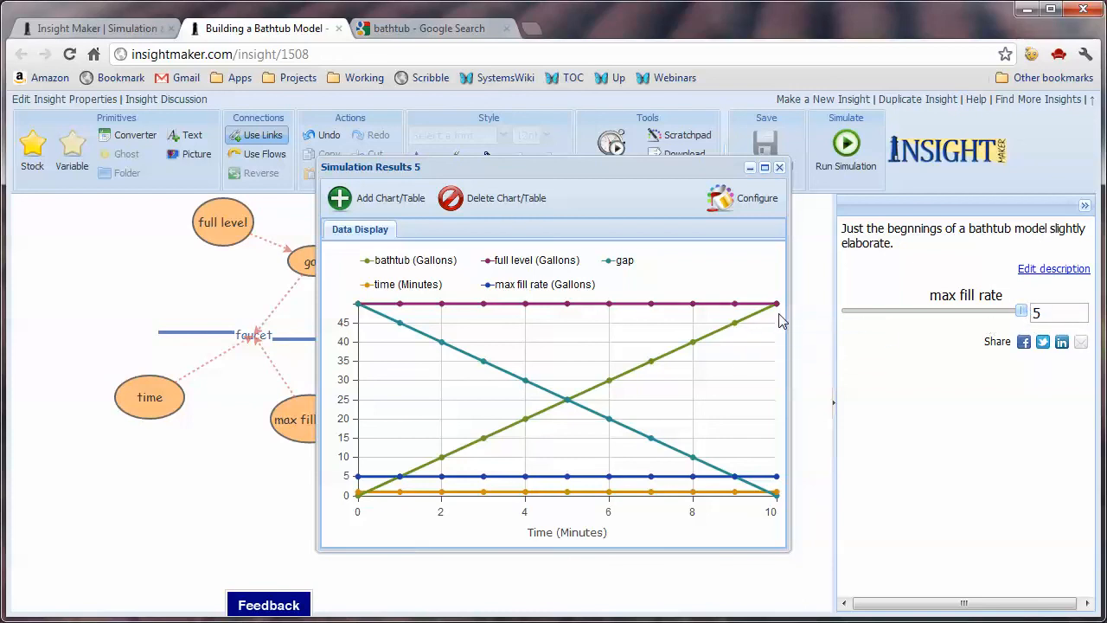
# Step: Set the max fill rate slider to 4 and close the previous simulation results
pyautogui.moveTo(1049, 312); pyautogui.dragTo(1030, 313)
pyautogui.write('4')
pyautogui.click(779, 167)
# Step: Set the simulation length to 15 minutes and run the simulation with the lower fill rate
pyautogui.click(607, 148)
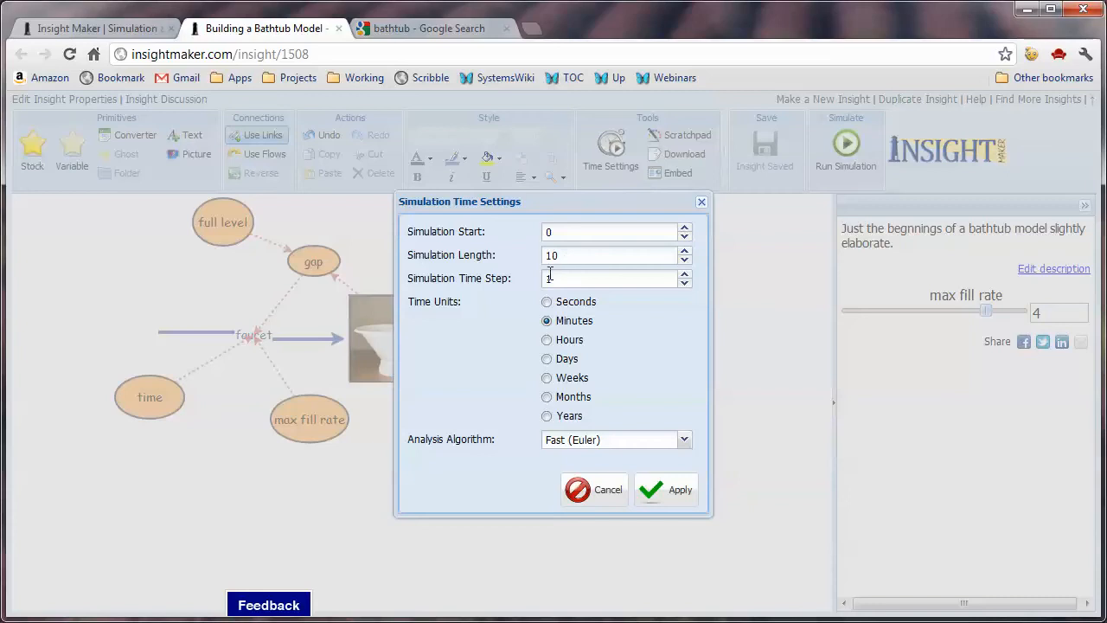
pyautogui.moveTo(563, 264); pyautogui.dragTo(536, 257)
pyautogui.write('15')
pyautogui.click(672, 488)
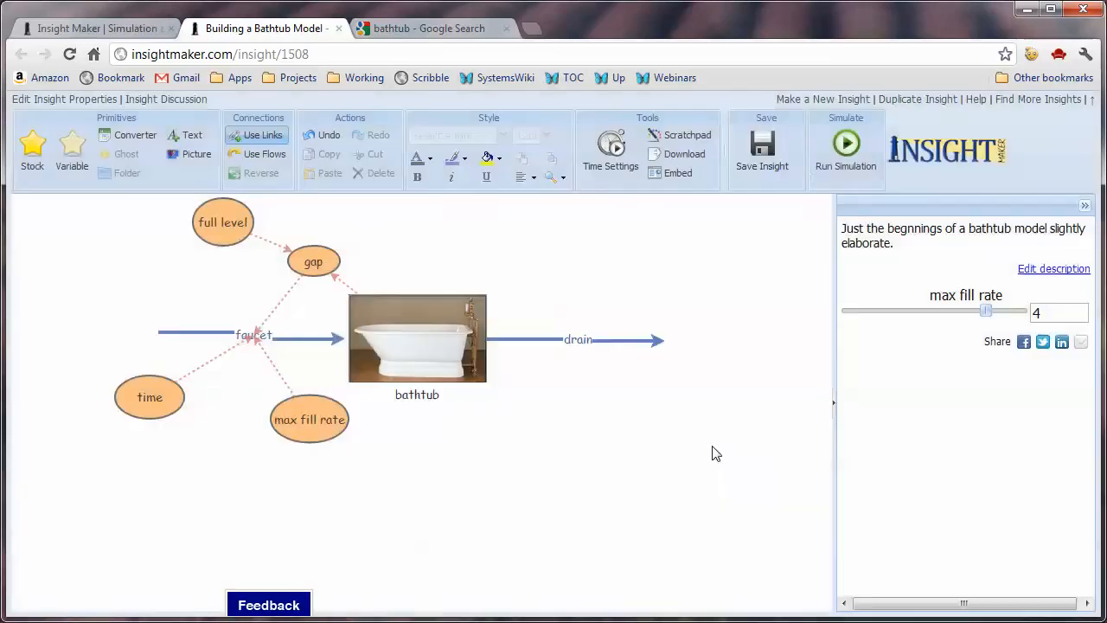
pyautogui.click(847, 152)
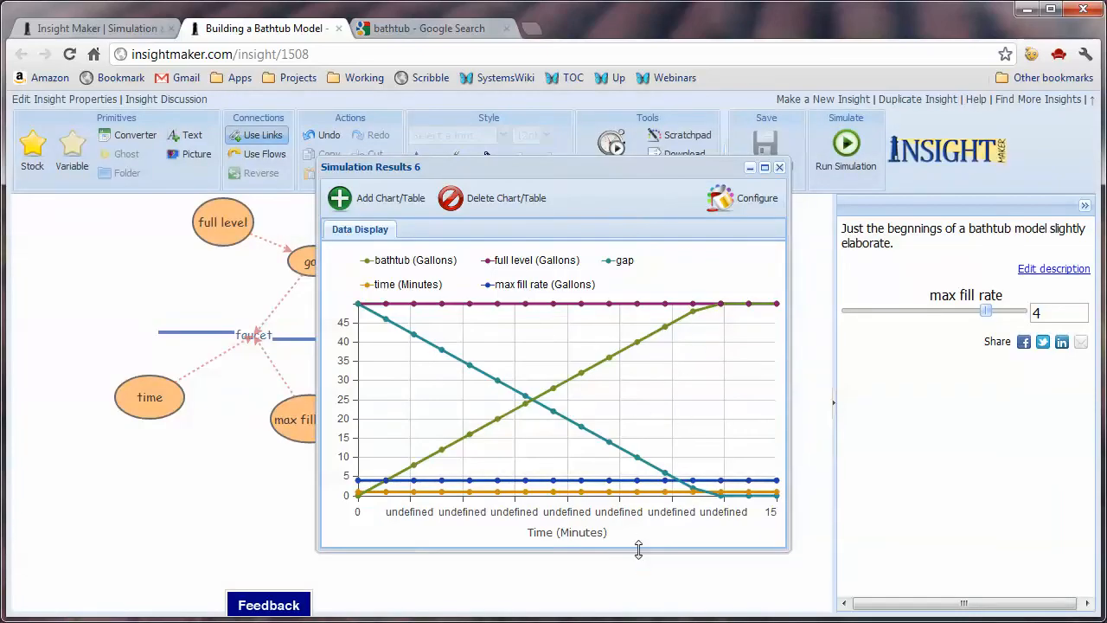
# Step: Enlarge and move the results chart, check where the bathtub curve levels off at the full level, and close the results
pyautogui.moveTo(635, 589); pyautogui.dragTo(631, 609)
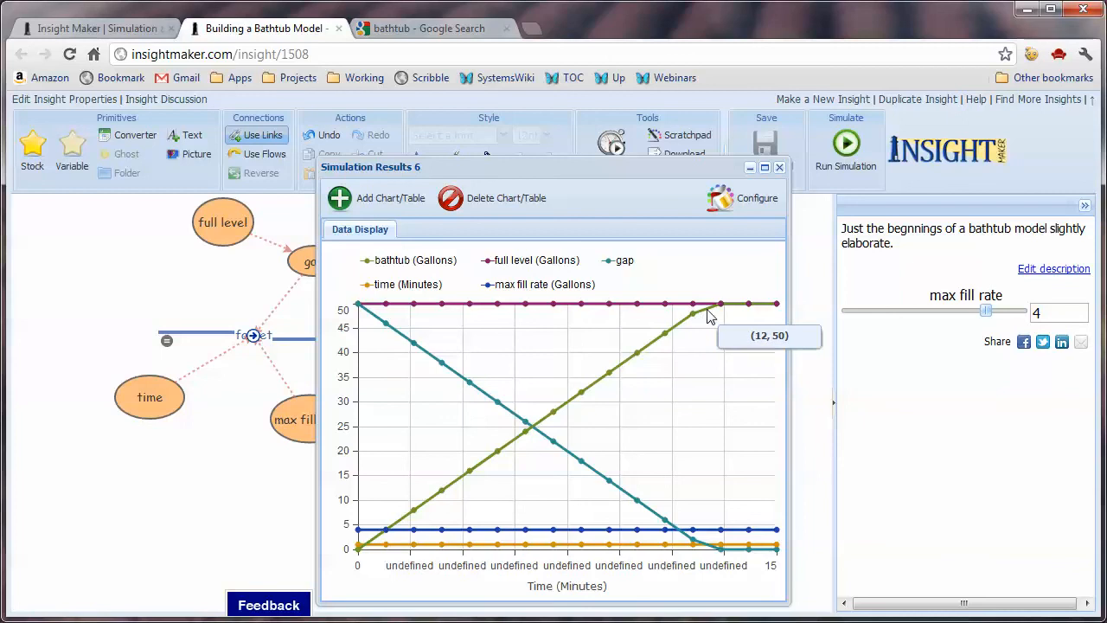
pyautogui.moveTo(707, 315)
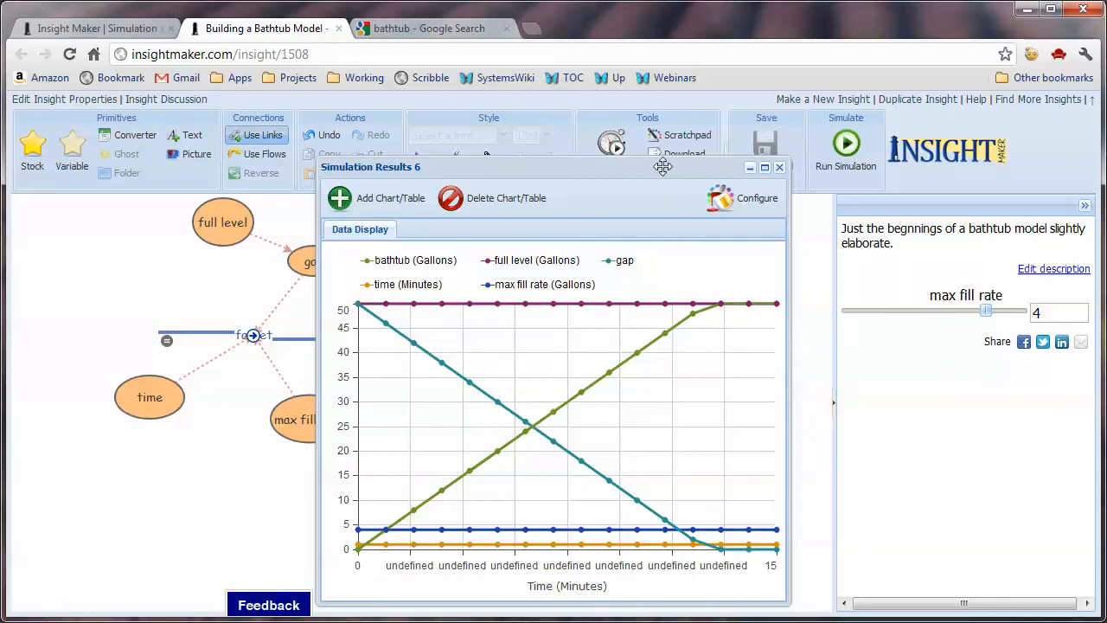
pyautogui.moveTo(663, 166); pyautogui.dragTo(619, 144)
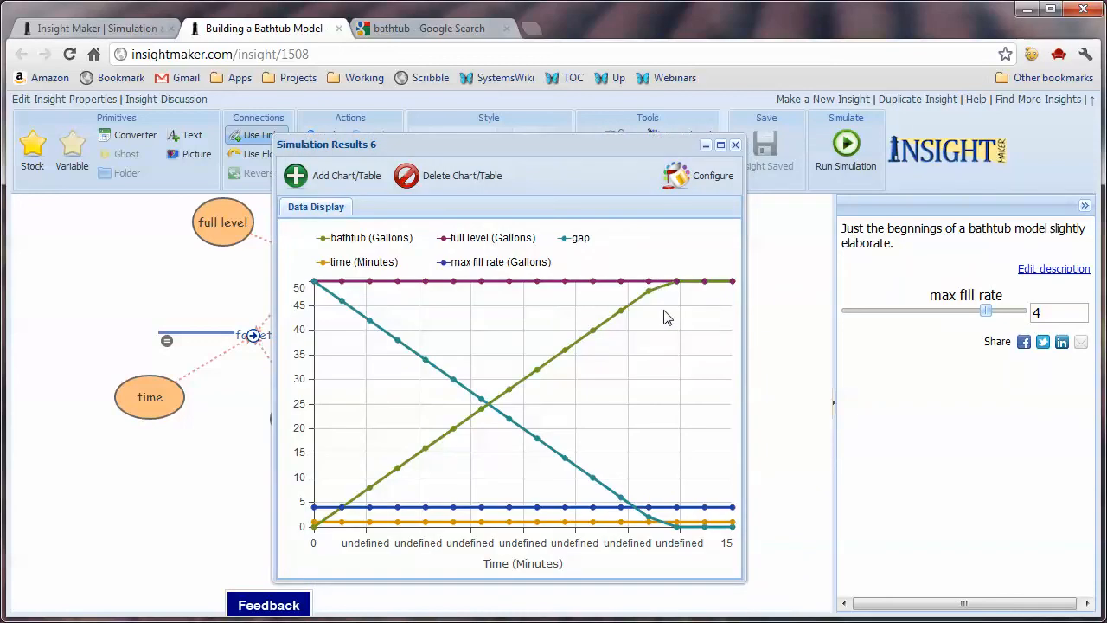
pyautogui.click(735, 145)
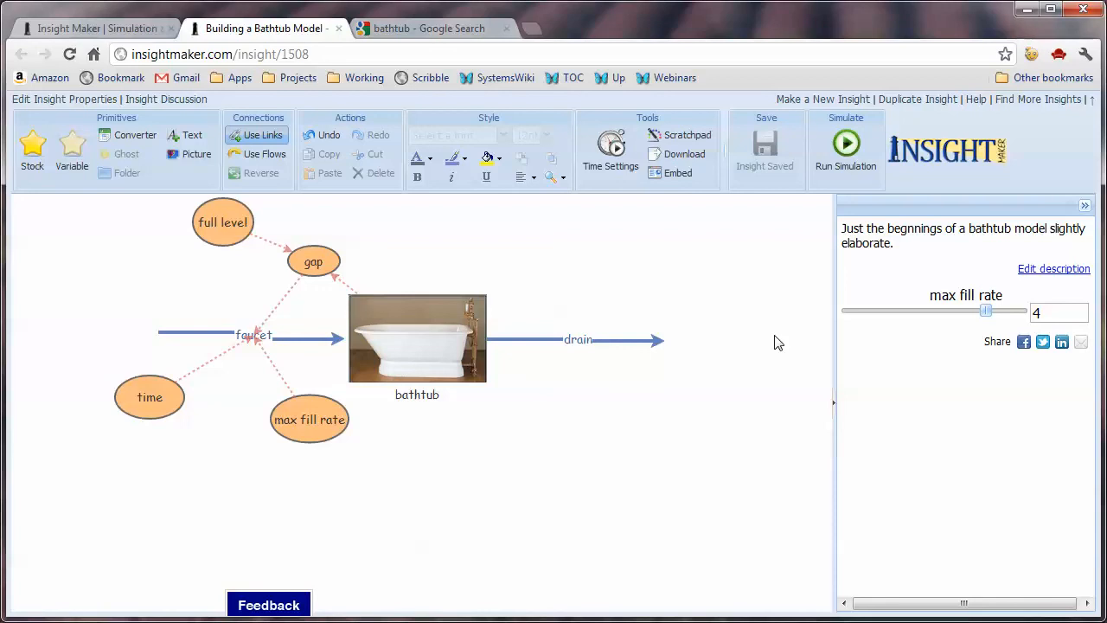
# Step: Rerun the simulation with the same settings, review the chart again, and close the results
pyautogui.click(845, 149)
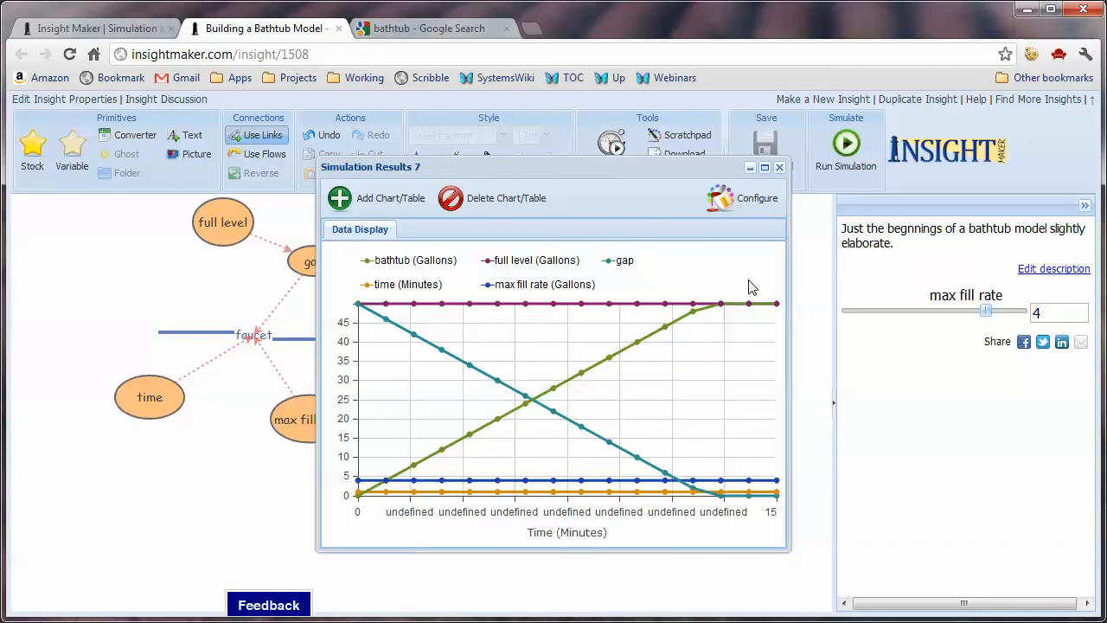
pyautogui.click(779, 167)
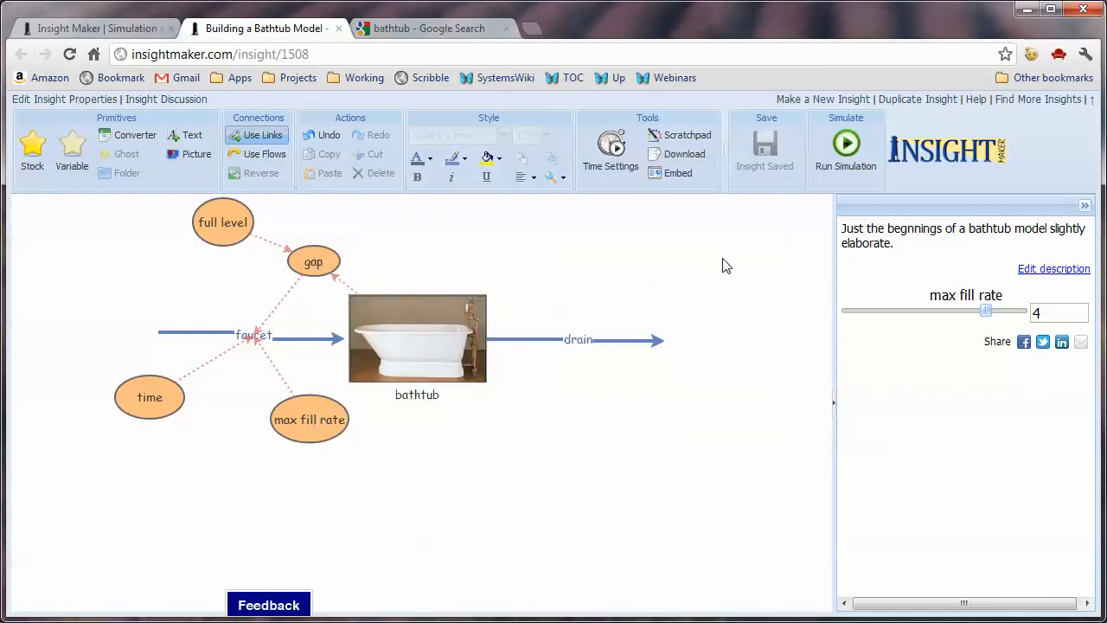